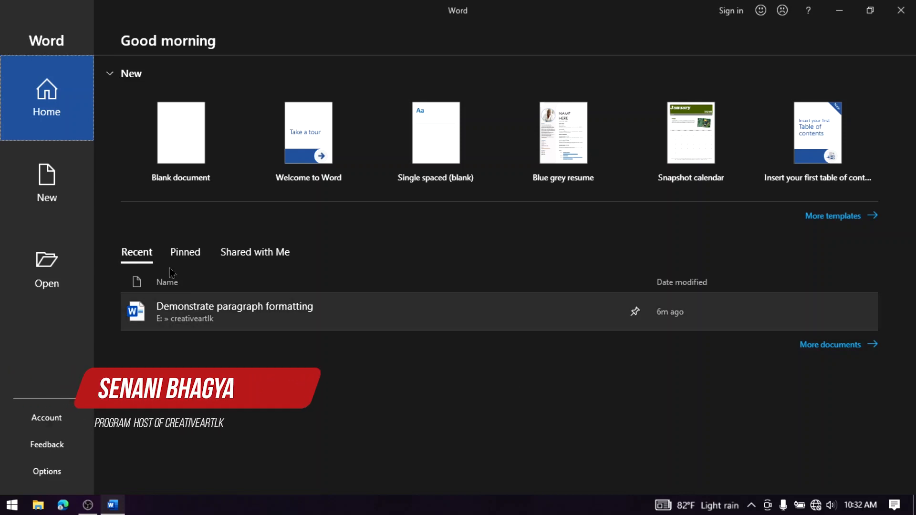
Create a new blank document from the start screen
{"action": "left_click", "coordinate": [47, 189]}
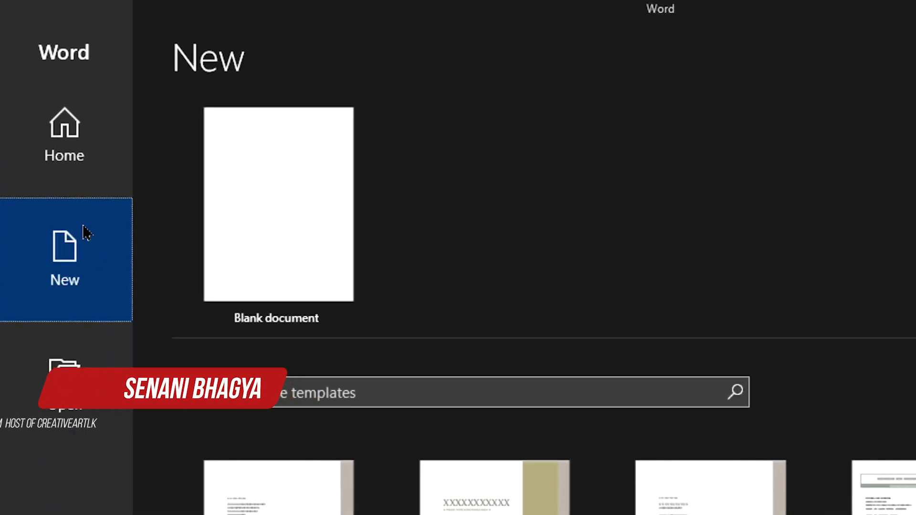
{"action": "left_click", "coordinate": [47, 154]}
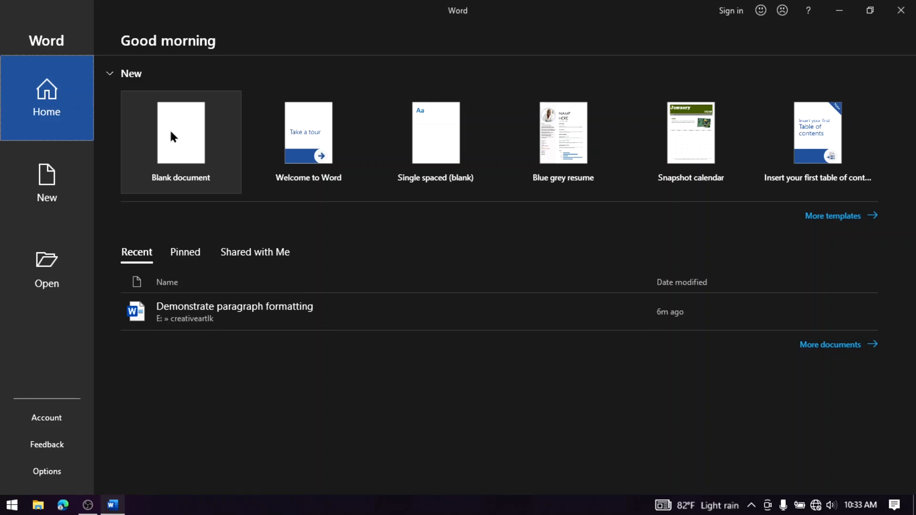
{"action": "left_click", "coordinate": [171, 137]}
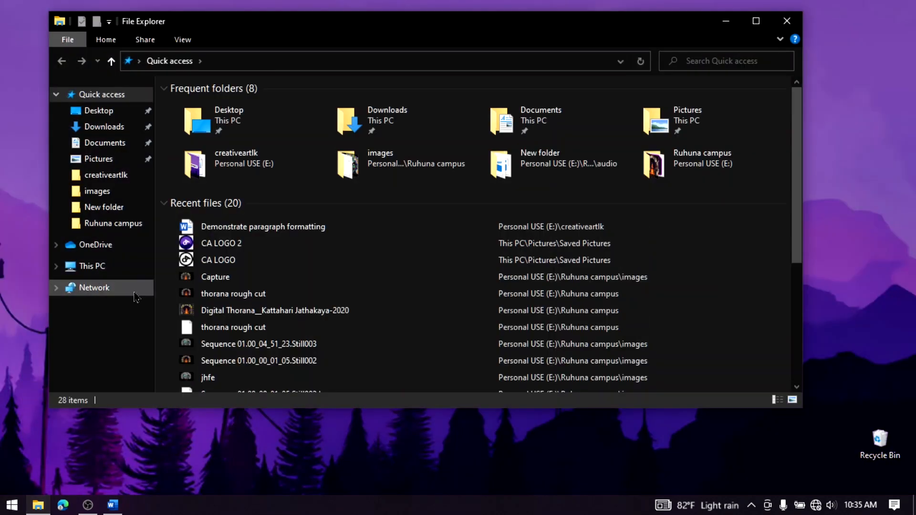
Open the existing document "Demonstrate paragraph formatting" and look through its contents
{"action": "left_click", "coordinate": [92, 266]}
{"action": "double_click", "coordinate": [403, 246]}
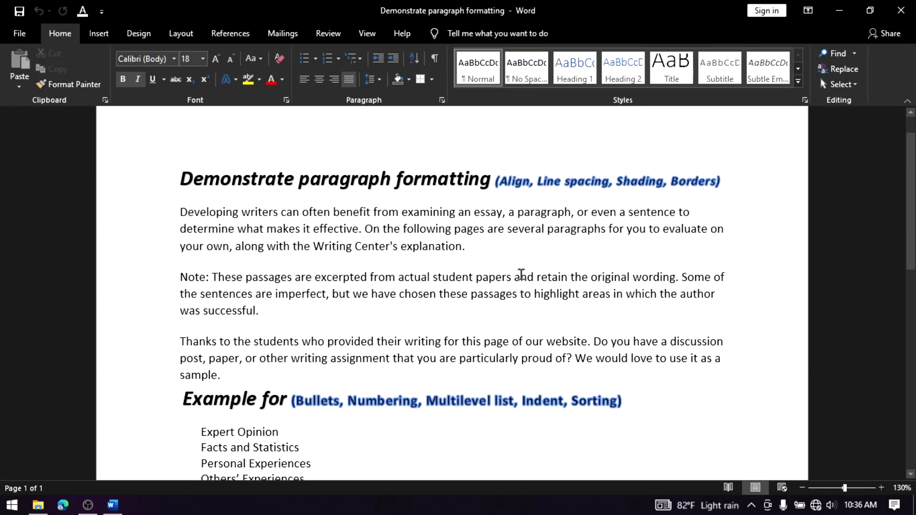
{"action": "scroll", "coordinate": [521, 275], "scroll_direction": "down", "scroll_amount": 5}
{"action": "scroll", "coordinate": [521, 275], "scroll_direction": "up", "scroll_amount": 5}
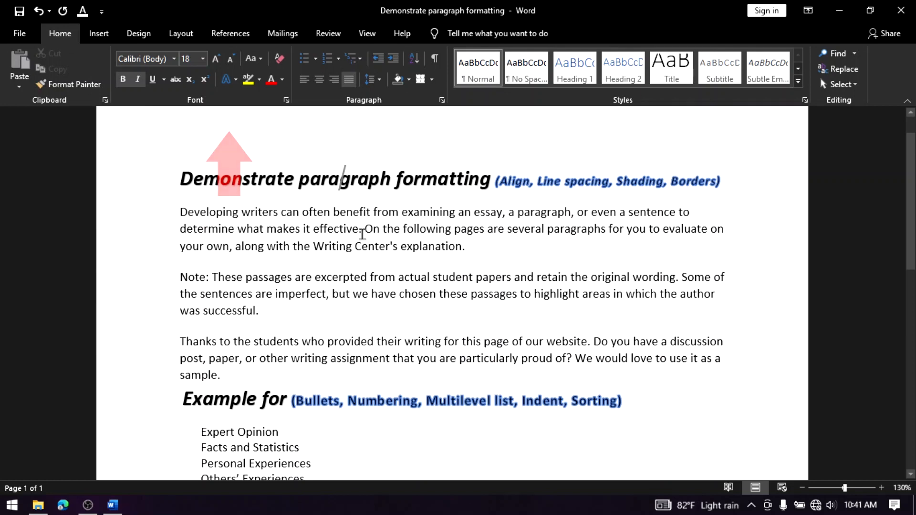
Try centre alignment and right alignment on the first body paragraph, beginning "Developing writers"
{"action": "left_click", "coordinate": [333, 227]}
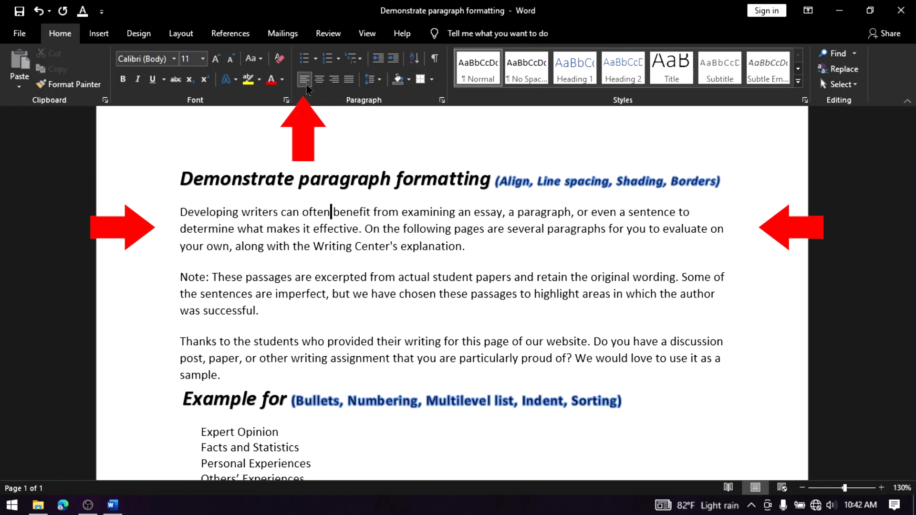
{"action": "left_click_drag", "start_coordinate": [180, 212], "coordinate": [199, 249]}
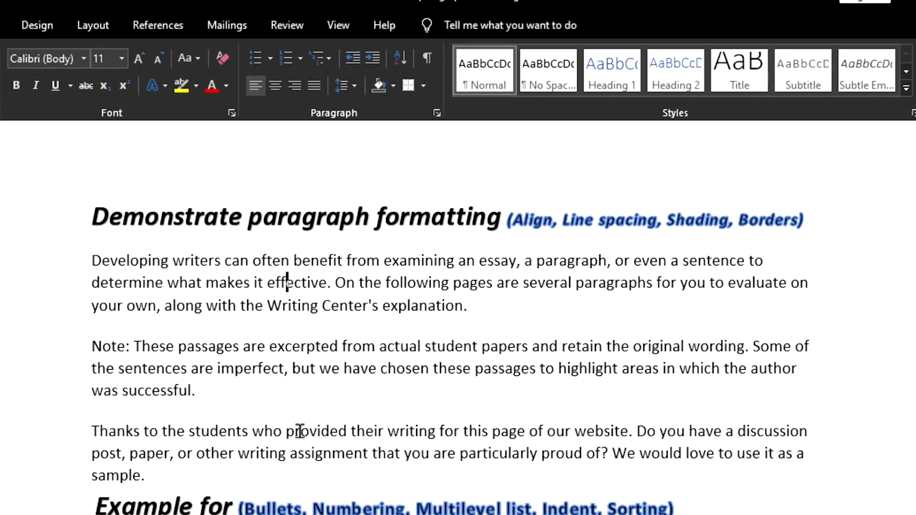
{"action": "left_click", "coordinate": [319, 79]}
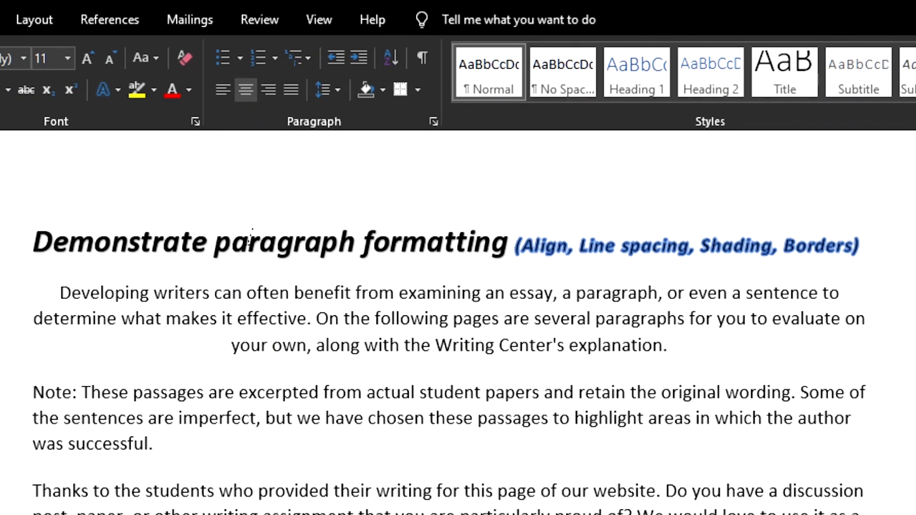
{"action": "left_click", "coordinate": [269, 90]}
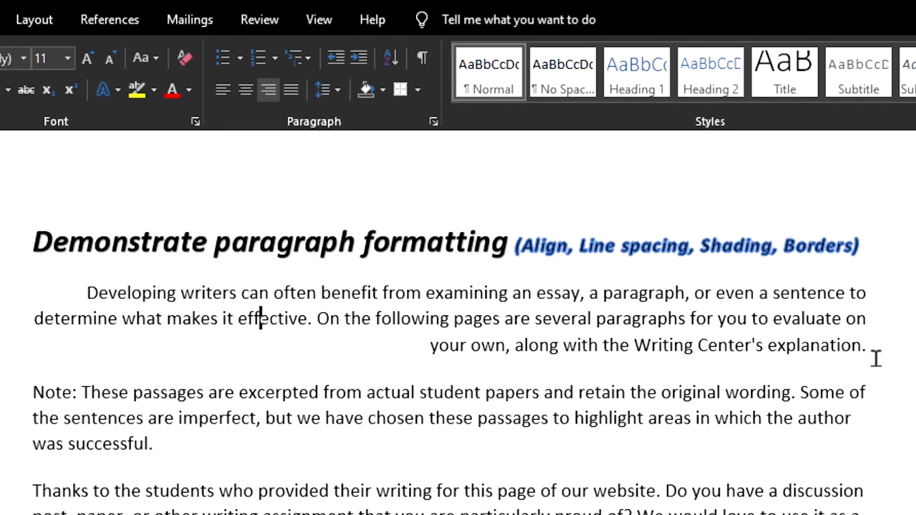
Justify the first body paragraph so its lines align with both margins
{"action": "left_click_drag", "start_coordinate": [838, 290], "coordinate": [866, 351]}
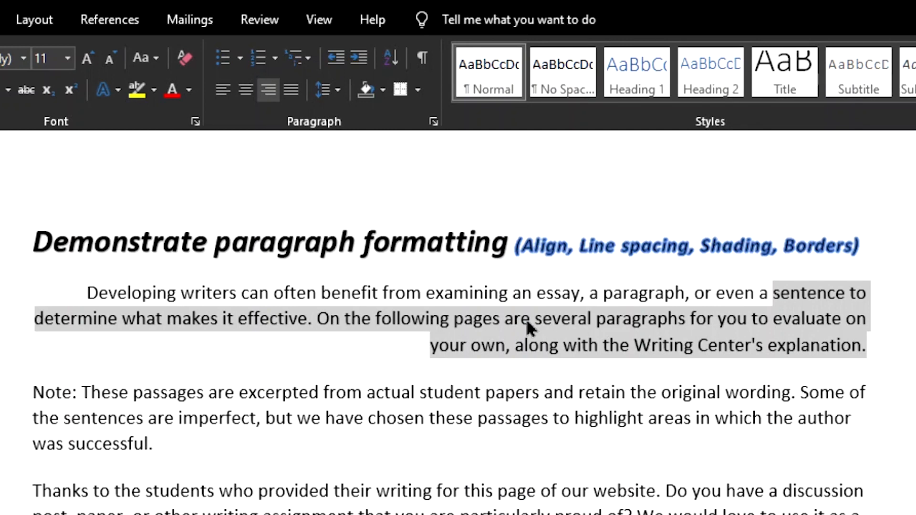
{"action": "left_click", "coordinate": [291, 89]}
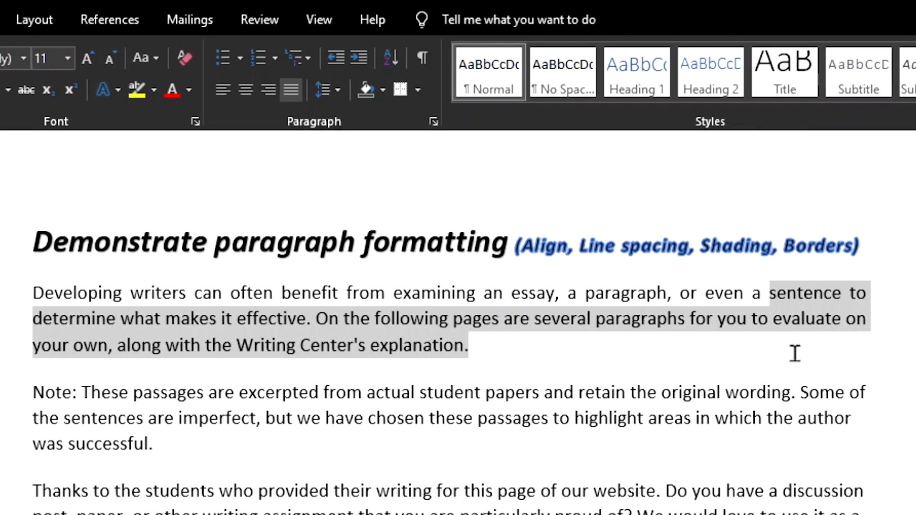
{"action": "left_click", "coordinate": [516, 392]}
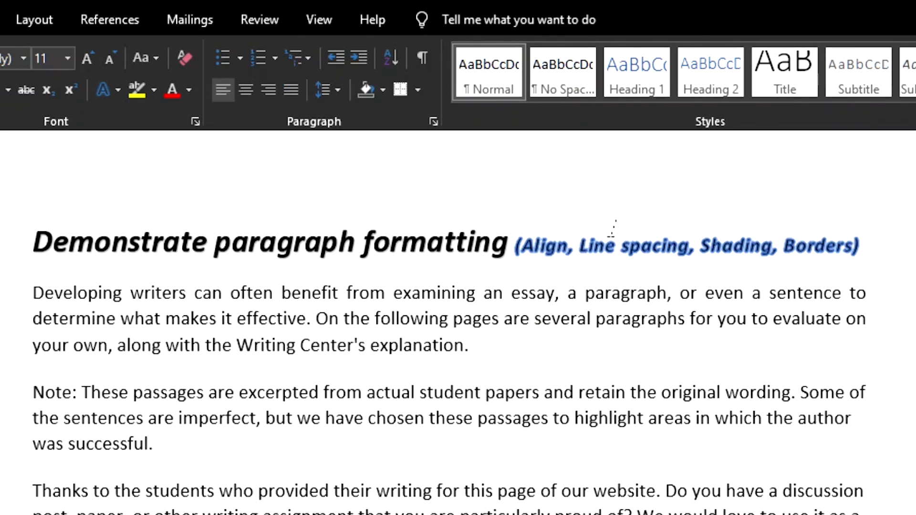
Open the detailed line spacing options for the first body paragraph
{"action": "left_click_drag", "start_coordinate": [587, 246], "coordinate": [647, 251]}
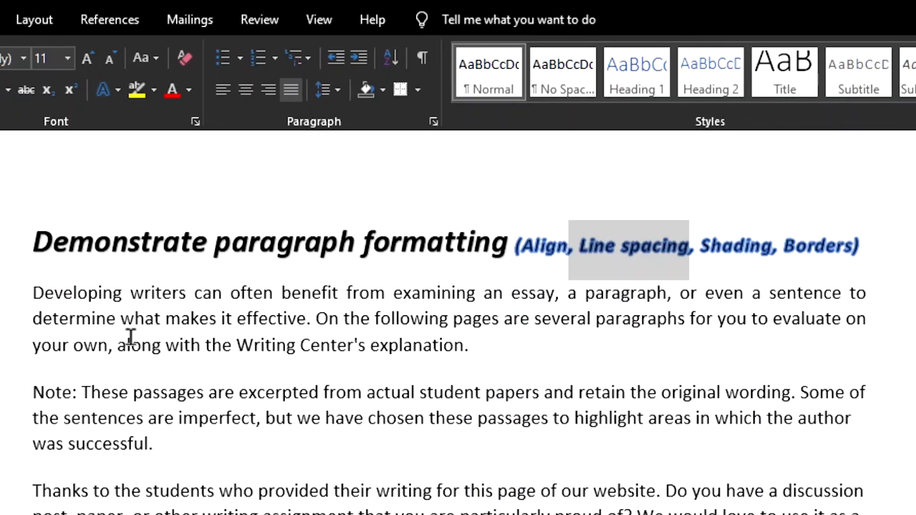
{"action": "left_click", "coordinate": [209, 320]}
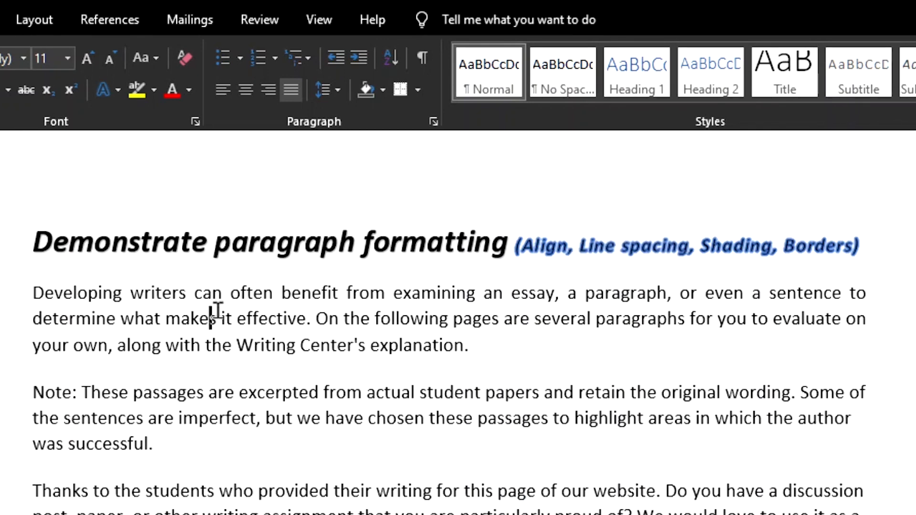
{"action": "left_click", "coordinate": [339, 93]}
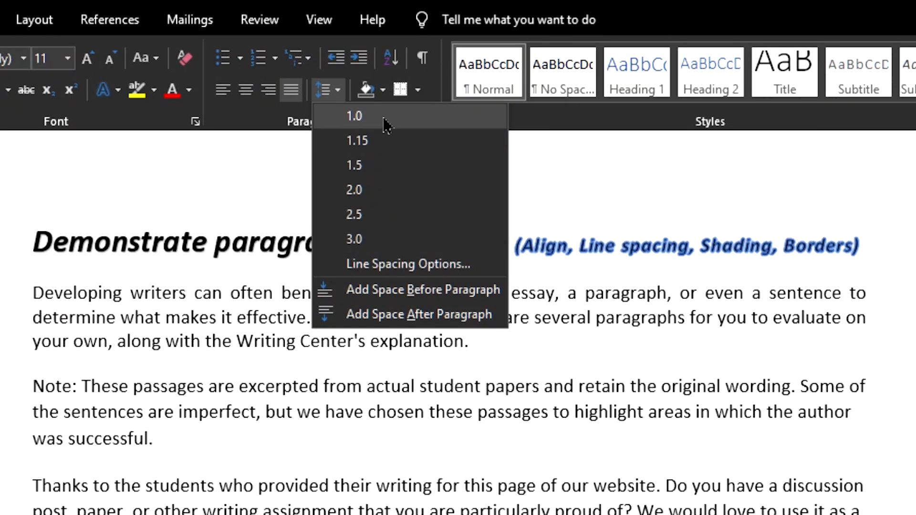
{"action": "left_click", "coordinate": [422, 272]}
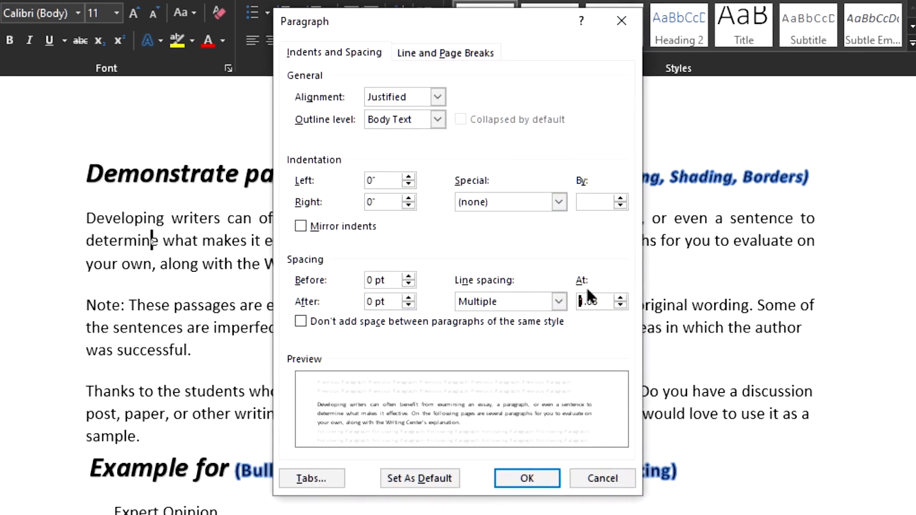
Try several Multiple line spacing values between 1 and 4.5, comparing their effect in the preview
{"action": "left_click", "coordinate": [620, 299]}
{"action": "left_click", "coordinate": [620, 298]}
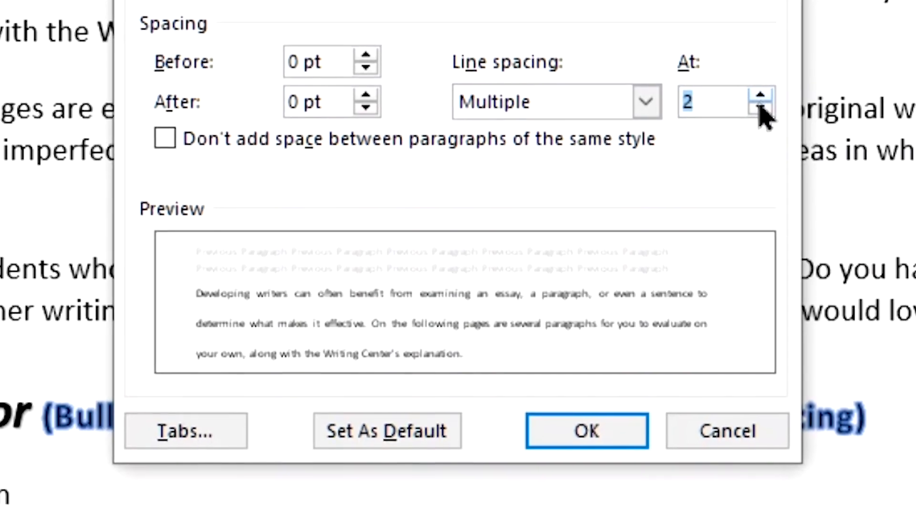
{"action": "left_click", "coordinate": [763, 109]}
{"action": "left_click", "coordinate": [751, 103]}
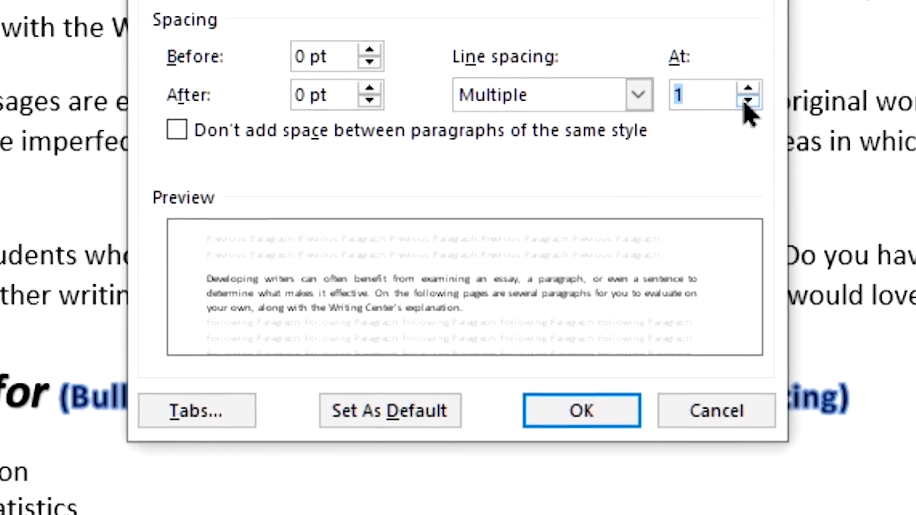
{"action": "left_click", "coordinate": [751, 89]}
{"action": "left_click", "coordinate": [751, 90]}
{"action": "left_click", "coordinate": [738, 85]}
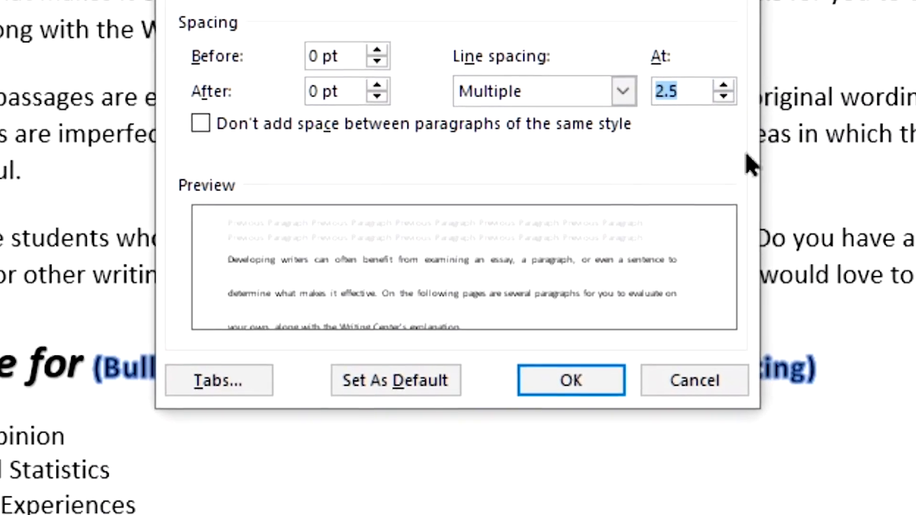
{"action": "left_click", "coordinate": [716, 89]}
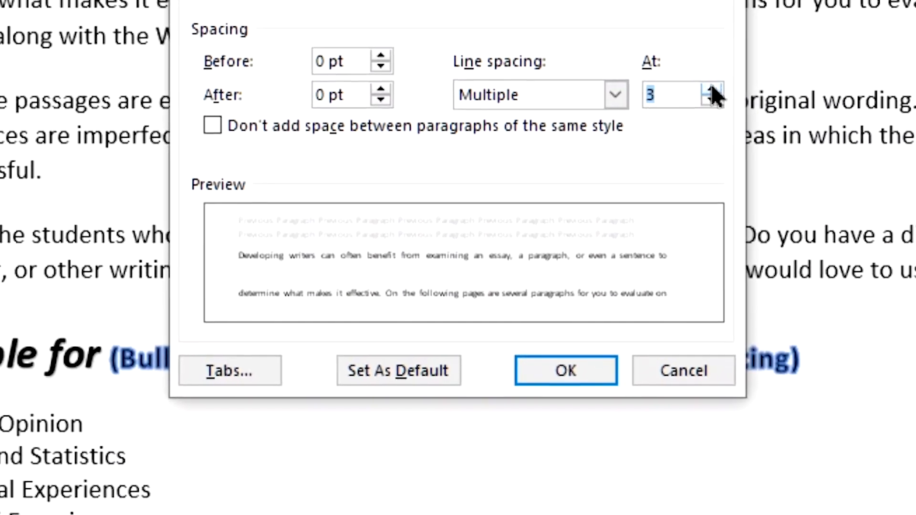
{"action": "left_click", "coordinate": [716, 89]}
{"action": "left_click", "coordinate": [715, 89]}
{"action": "left_click", "coordinate": [716, 89]}
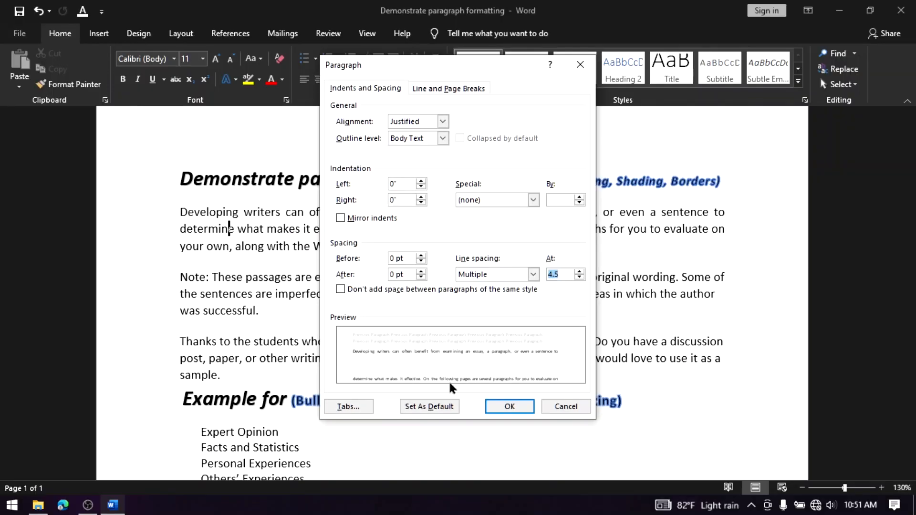
Set the first body paragraph's line spacing to Multiple at 1.5 and apply it
{"action": "left_click", "coordinate": [579, 278]}
{"action": "left_click", "coordinate": [579, 277]}
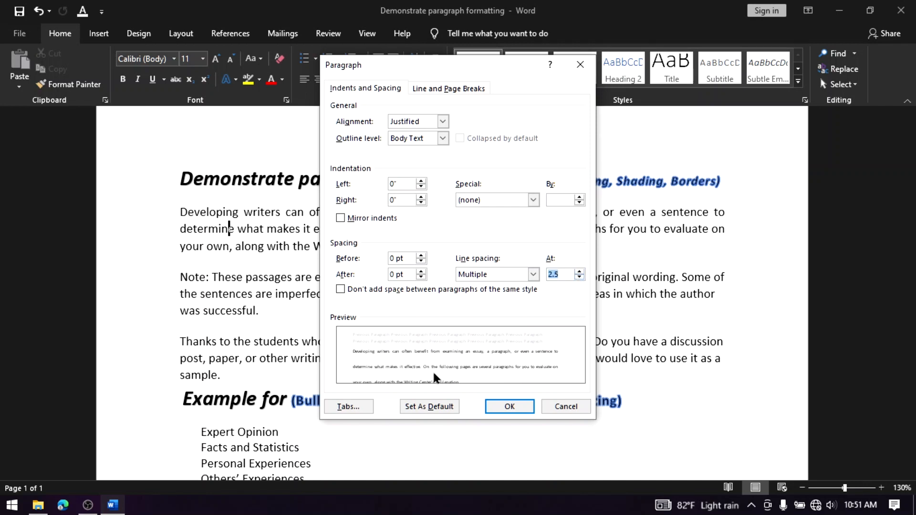
{"action": "left_click", "coordinate": [579, 277]}
{"action": "left_click", "coordinate": [579, 277]}
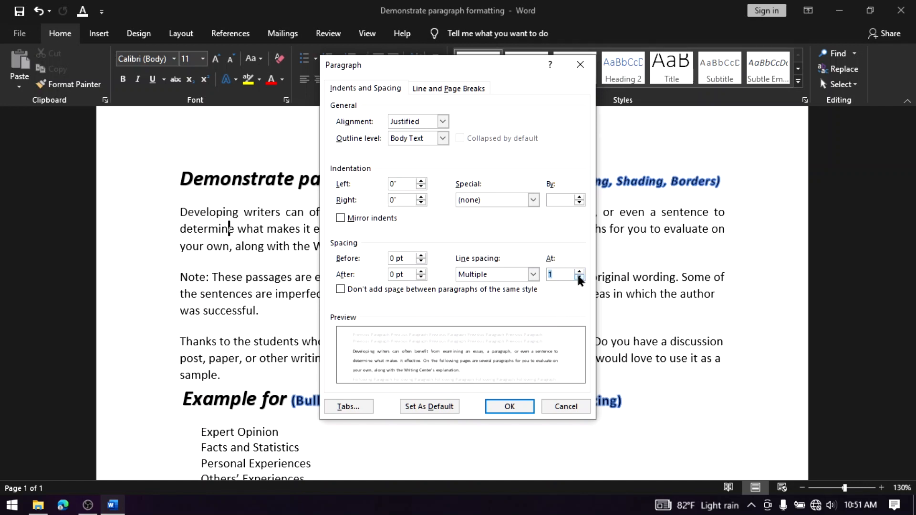
{"action": "left_click", "coordinate": [579, 277]}
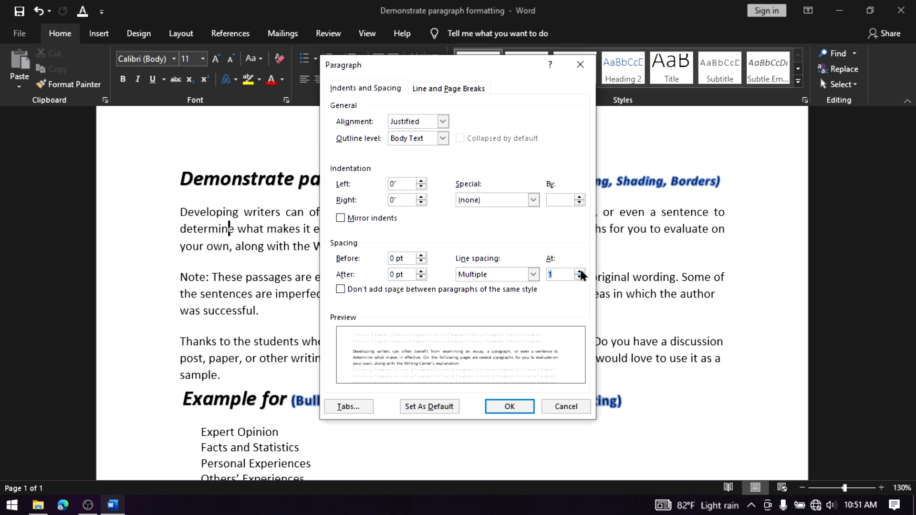
{"action": "left_click", "coordinate": [579, 271]}
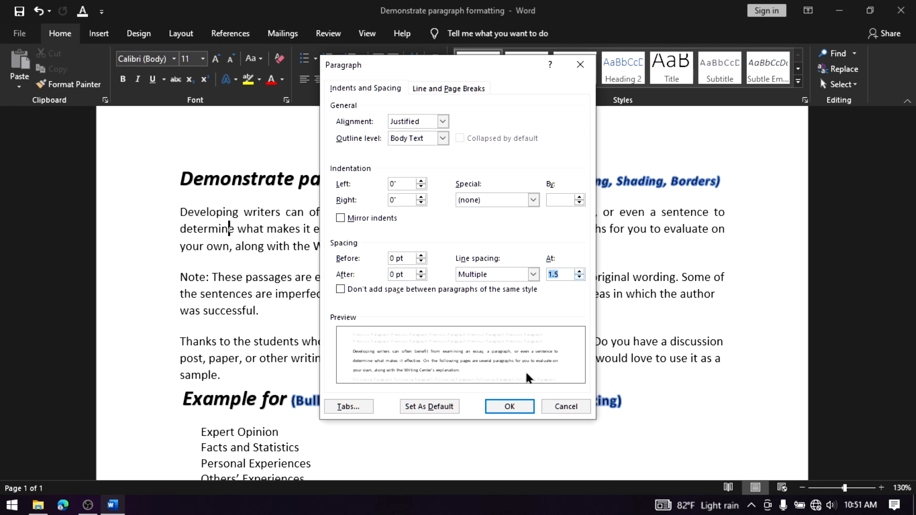
{"action": "left_click", "coordinate": [509, 407]}
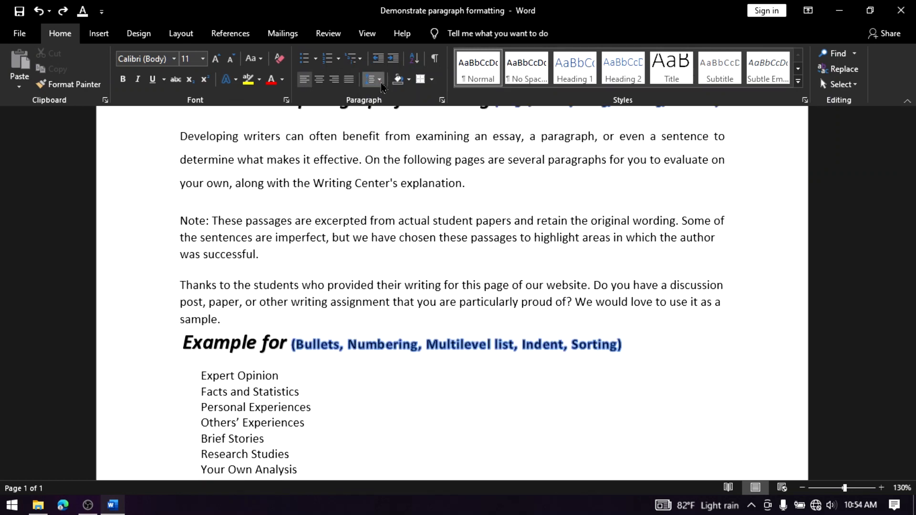
Remove the space before the third body paragraph, beginning "Thanks to the students"
{"action": "left_click", "coordinate": [380, 80]}
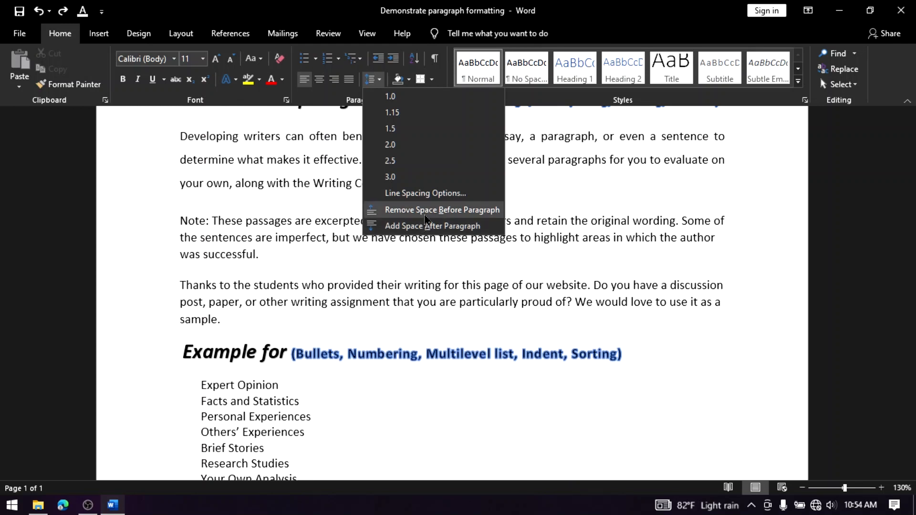
{"action": "left_click", "coordinate": [351, 272]}
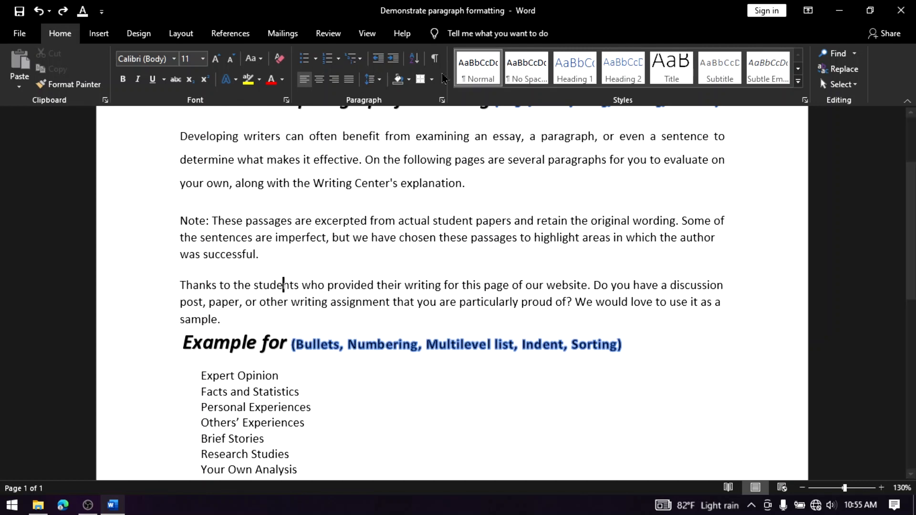
{"action": "left_click", "coordinate": [370, 79]}
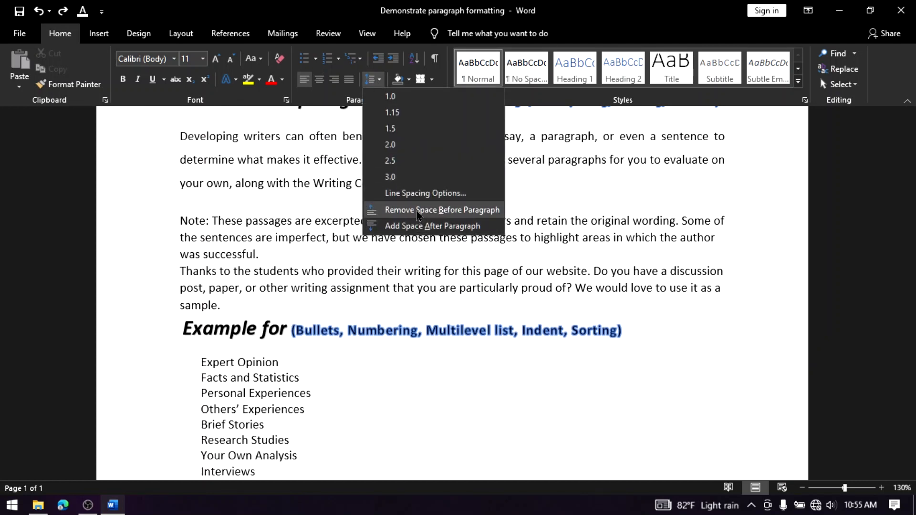
{"action": "left_click", "coordinate": [416, 210]}
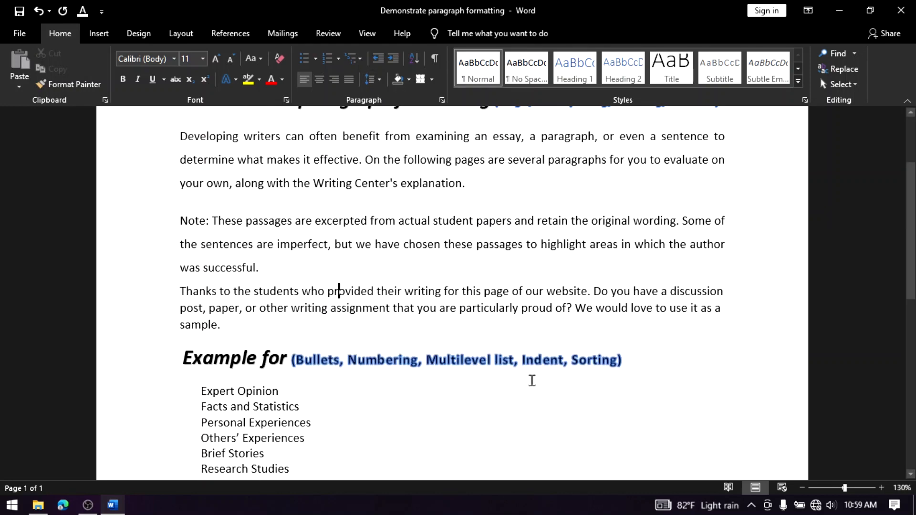
Apply a grey theme-colour shading to the whole first body paragraph
{"action": "scroll", "coordinate": [533, 381], "scroll_direction": "up", "scroll_amount": 3}
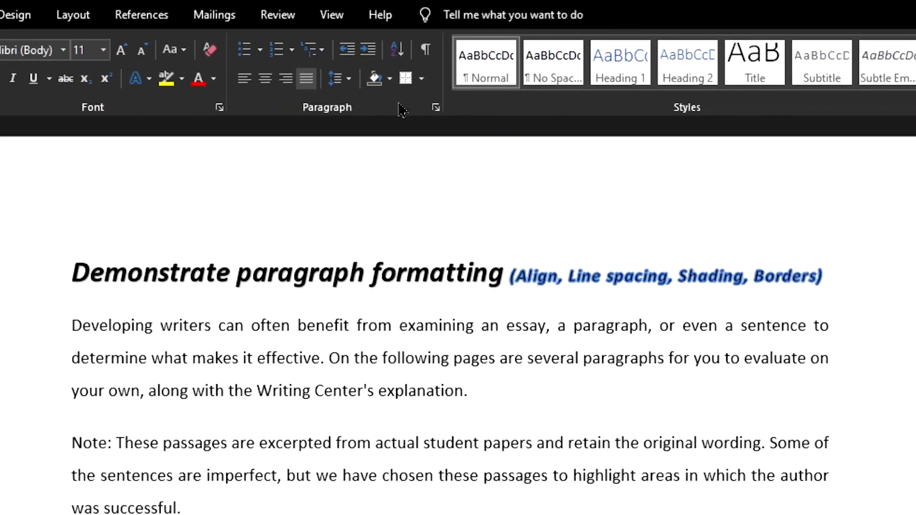
{"action": "left_click", "coordinate": [390, 78]}
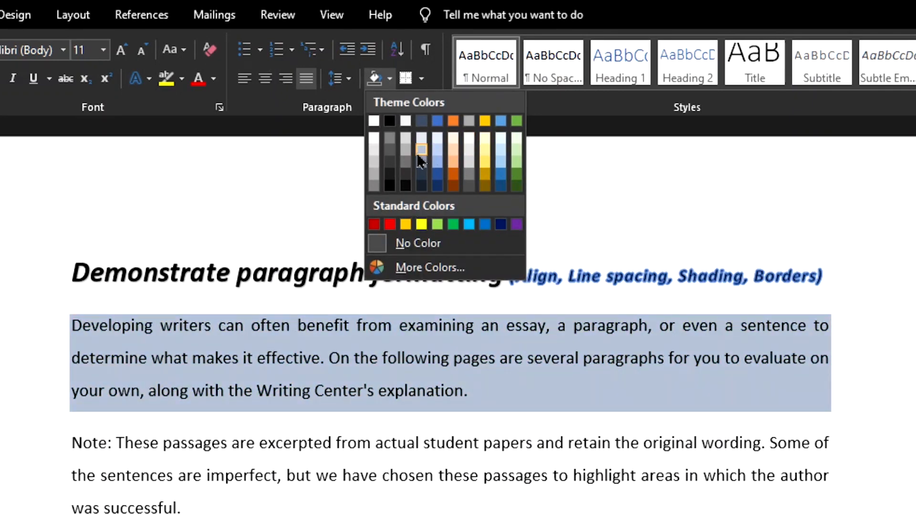
{"action": "left_click", "coordinate": [406, 152]}
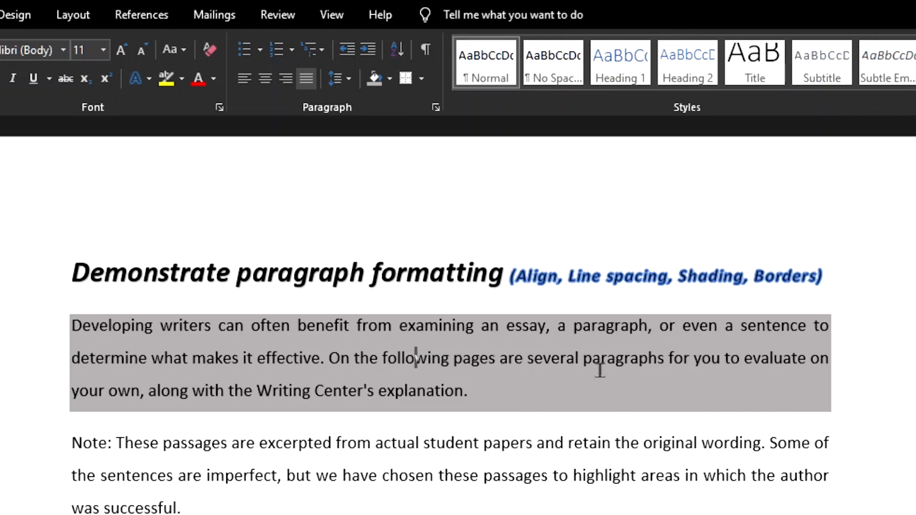
Shade only the words "essay, a paragraph" in the first body paragraph with a gold theme colour
{"action": "left_click", "coordinate": [512, 332]}
{"action": "left_click_drag", "start_coordinate": [507, 330], "coordinate": [611, 338]}
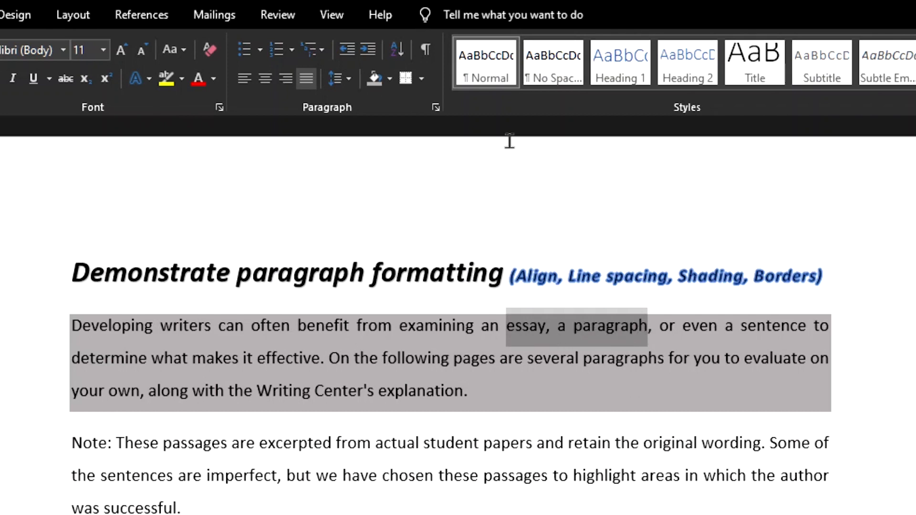
{"action": "left_click", "coordinate": [390, 79]}
{"action": "left_click", "coordinate": [484, 163]}
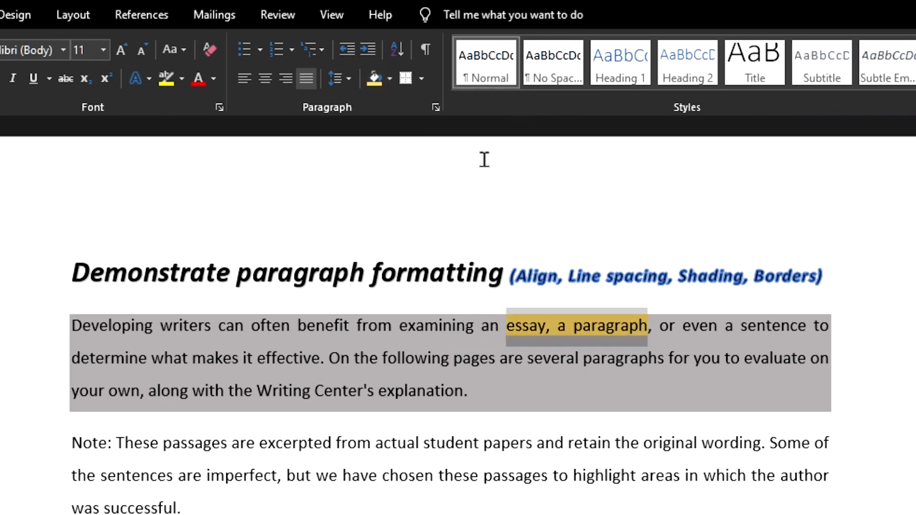
Apply All Borders to the second body paragraph, beginning "Note: These passages"
{"action": "scroll", "coordinate": [652, 396], "scroll_direction": "down", "scroll_amount": 2}
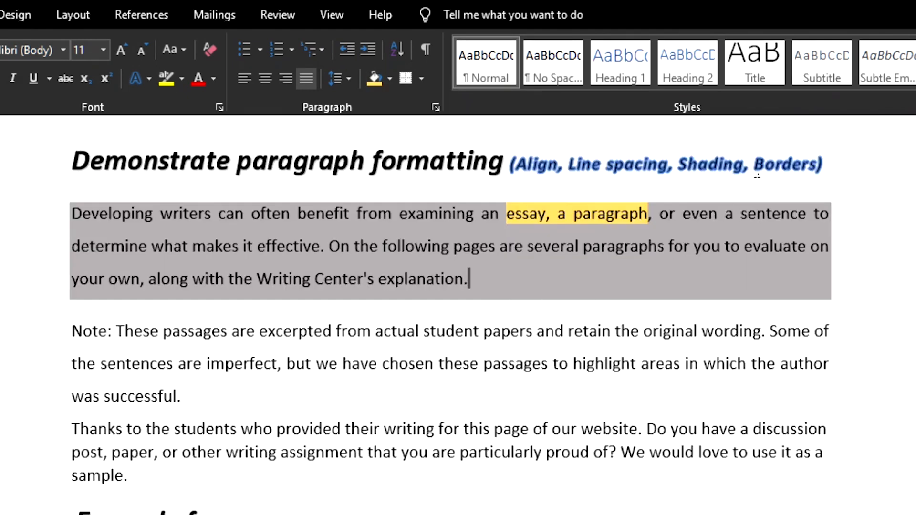
{"action": "left_click_drag", "start_coordinate": [757, 173], "coordinate": [859, 185]}
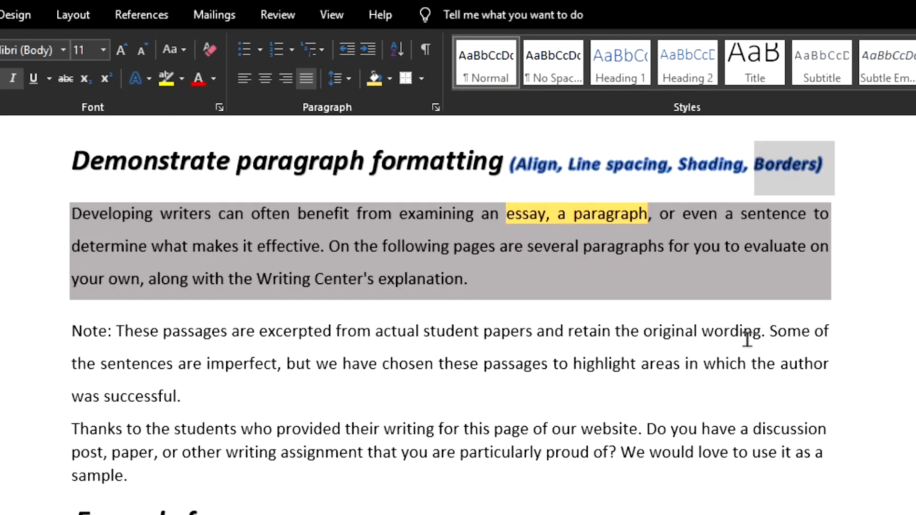
{"action": "left_click", "coordinate": [463, 246]}
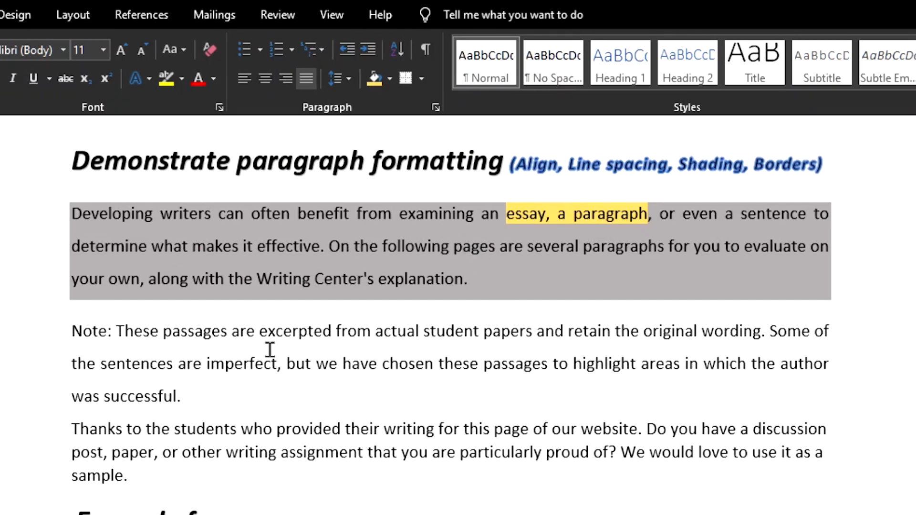
{"action": "left_click", "coordinate": [378, 364]}
{"action": "left_click", "coordinate": [318, 364]}
{"action": "left_click", "coordinate": [422, 82]}
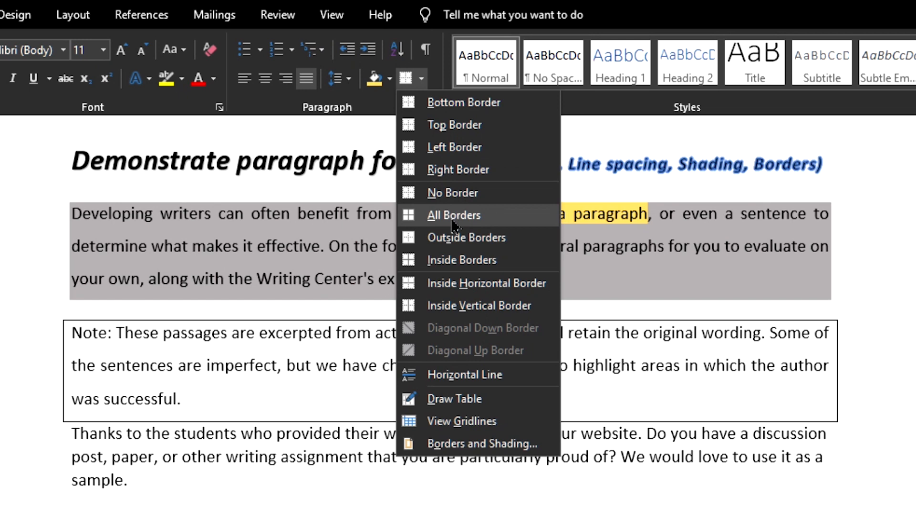
{"action": "left_click", "coordinate": [434, 215]}
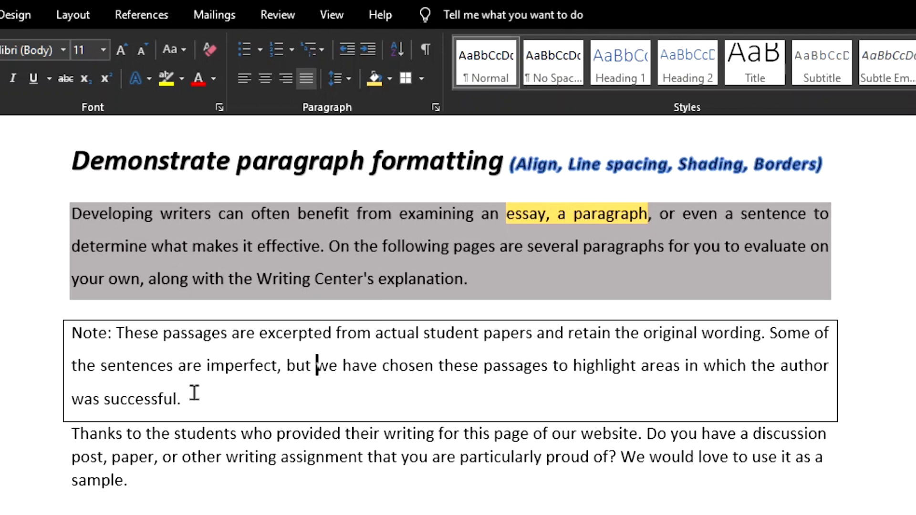
Put a border around only the word "chosen" in the second body paragraph
{"action": "left_click", "coordinate": [383, 366]}
{"action": "left_click_drag", "start_coordinate": [399, 368], "coordinate": [444, 380]}
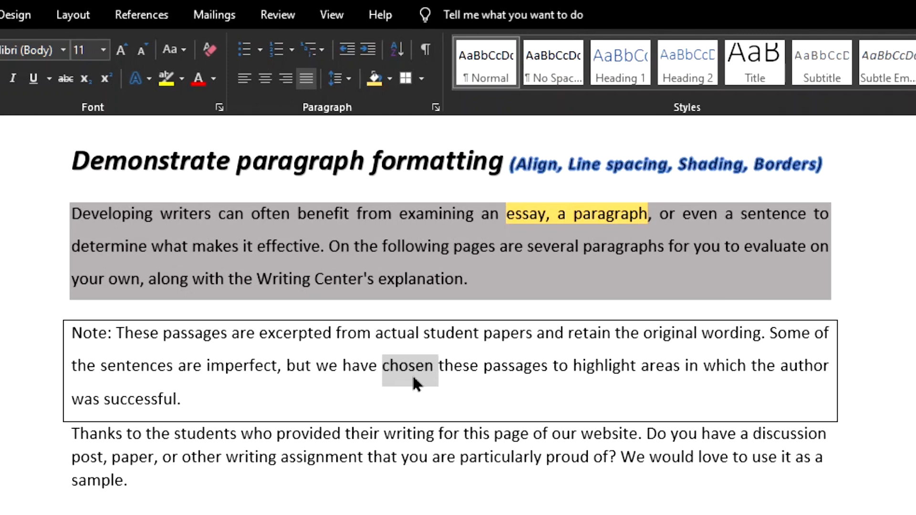
{"action": "left_click", "coordinate": [406, 80]}
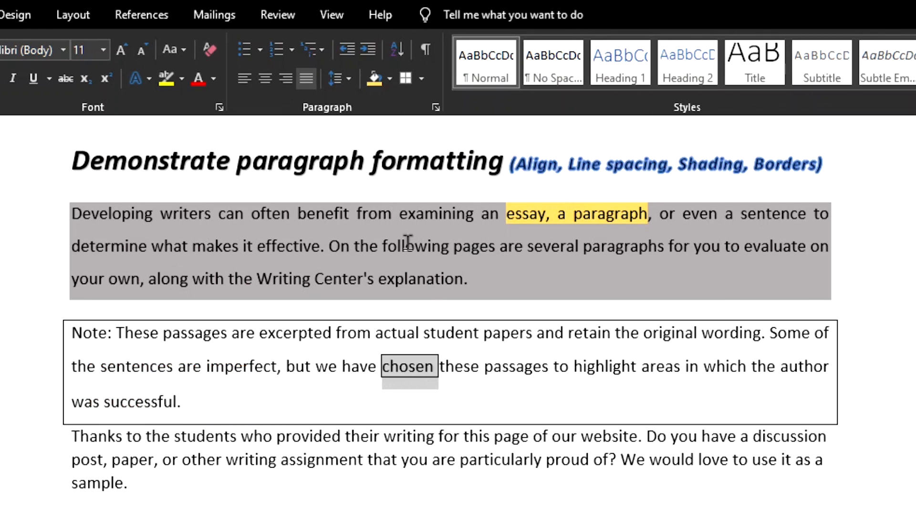
Add a top border to the first body paragraph, beginning "Developing writers"
{"action": "left_click", "coordinate": [379, 214]}
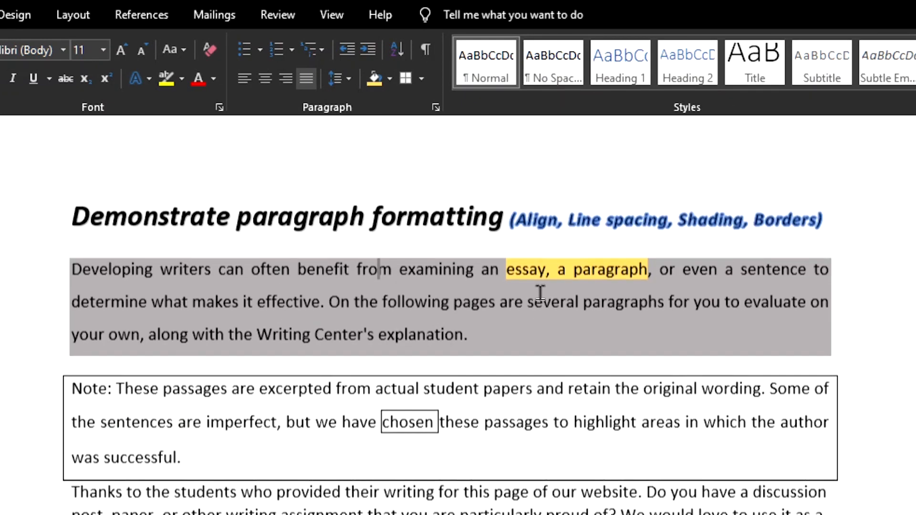
{"action": "scroll", "coordinate": [537, 292], "scroll_direction": "up", "scroll_amount": 2}
{"action": "scroll", "coordinate": [505, 364], "scroll_direction": "down", "scroll_amount": 1}
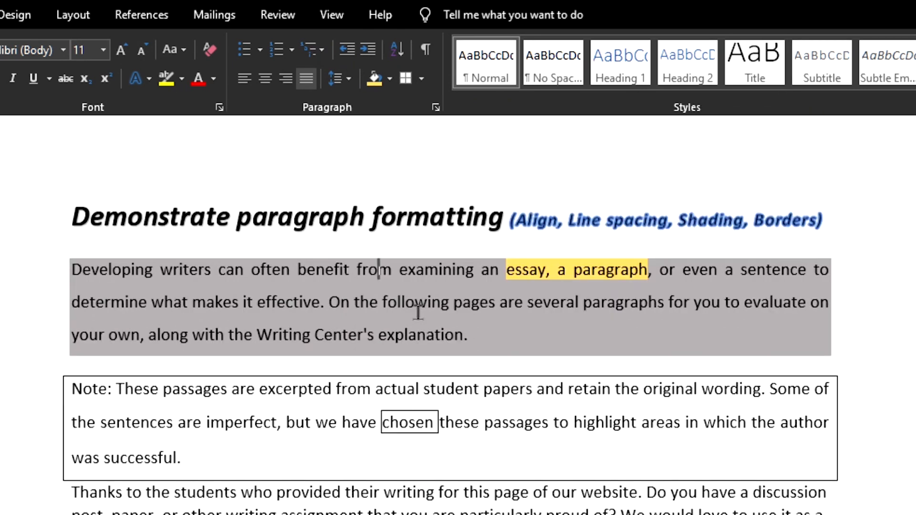
{"action": "left_click", "coordinate": [421, 78]}
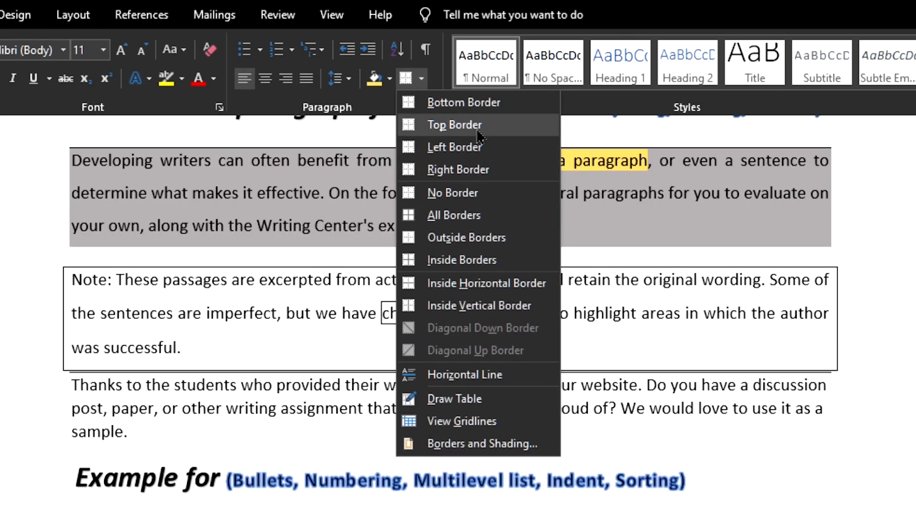
{"action": "left_click", "coordinate": [446, 125]}
Add a bottom border to the third body paragraph, beginning "Thanks to the students"
{"action": "scroll", "coordinate": [713, 470], "scroll_direction": "up", "scroll_amount": 4}
{"action": "scroll", "coordinate": [710, 501], "scroll_direction": "down", "scroll_amount": 2}
{"action": "left_click", "coordinate": [347, 85]}
{"action": "left_click", "coordinate": [415, 264]}
{"action": "scroll", "coordinate": [695, 484], "scroll_direction": "down", "scroll_amount": 2}
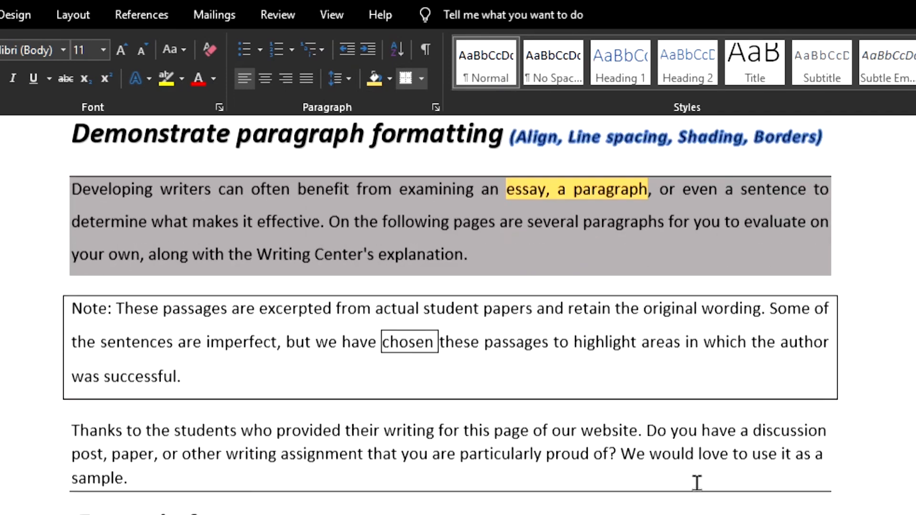
{"action": "scroll", "coordinate": [708, 501], "scroll_direction": "up", "scroll_amount": 4}
{"action": "scroll", "coordinate": [709, 507], "scroll_direction": "down", "scroll_amount": 1}
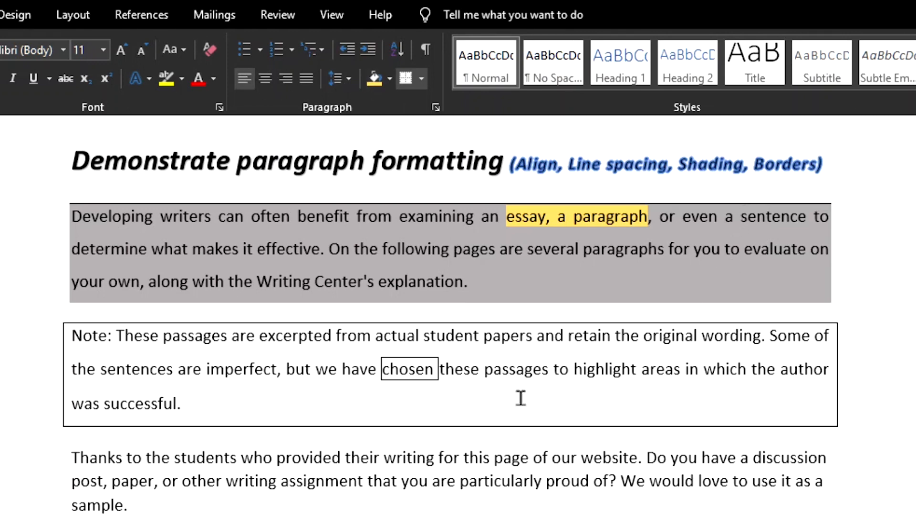
Select the list from "Expert Opinion" to "Interviews" and start defining a new number format for it
{"action": "scroll", "coordinate": [463, 350], "scroll_direction": "down", "scroll_amount": 4}
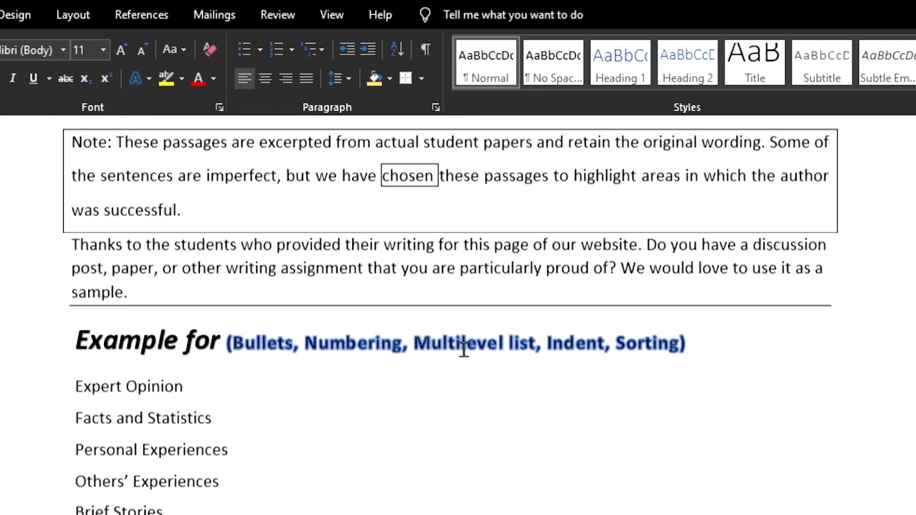
{"action": "scroll", "coordinate": [463, 349], "scroll_direction": "down", "scroll_amount": 2}
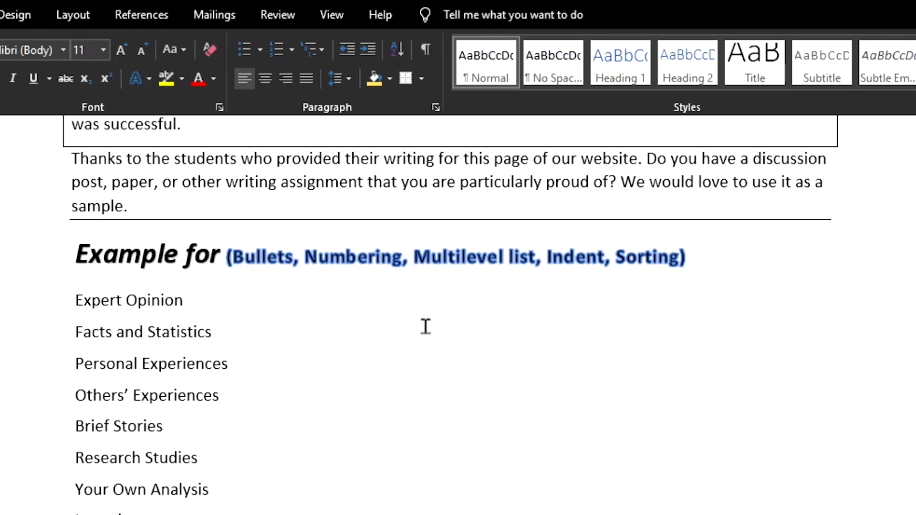
{"action": "left_click_drag", "start_coordinate": [307, 258], "coordinate": [410, 277]}
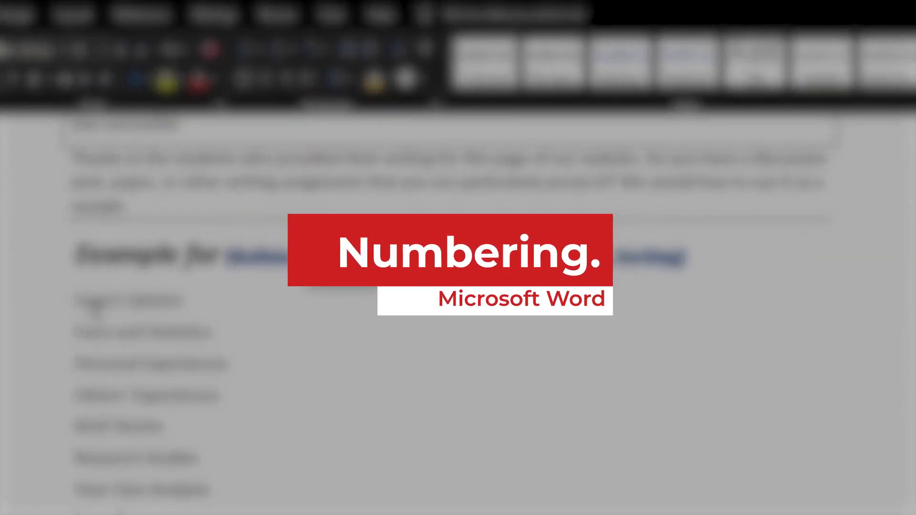
{"action": "left_click_drag", "start_coordinate": [76, 294], "coordinate": [120, 326]}
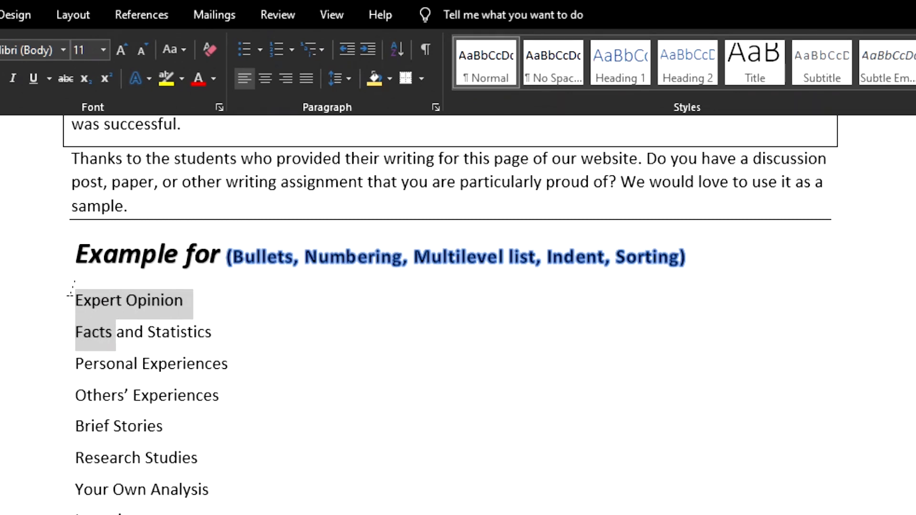
{"action": "left_click_drag", "start_coordinate": [71, 291], "coordinate": [167, 514]}
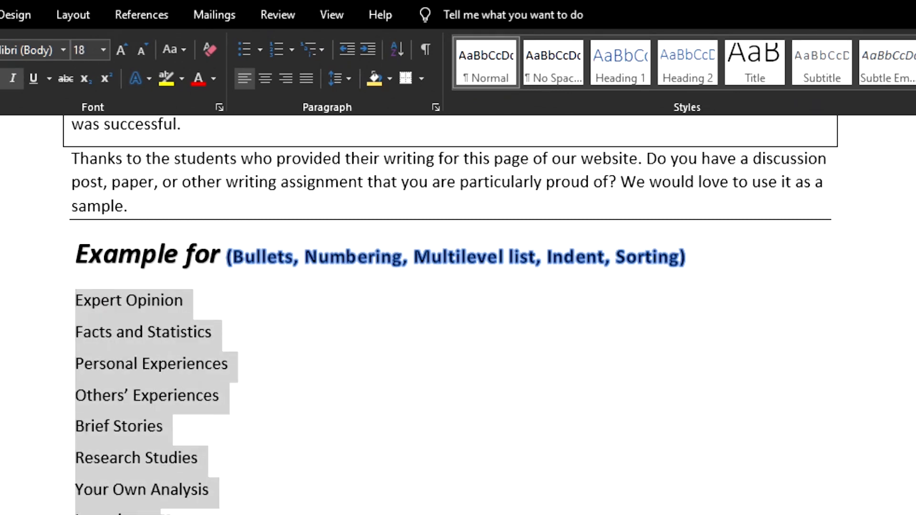
{"action": "left_click", "coordinate": [292, 51]}
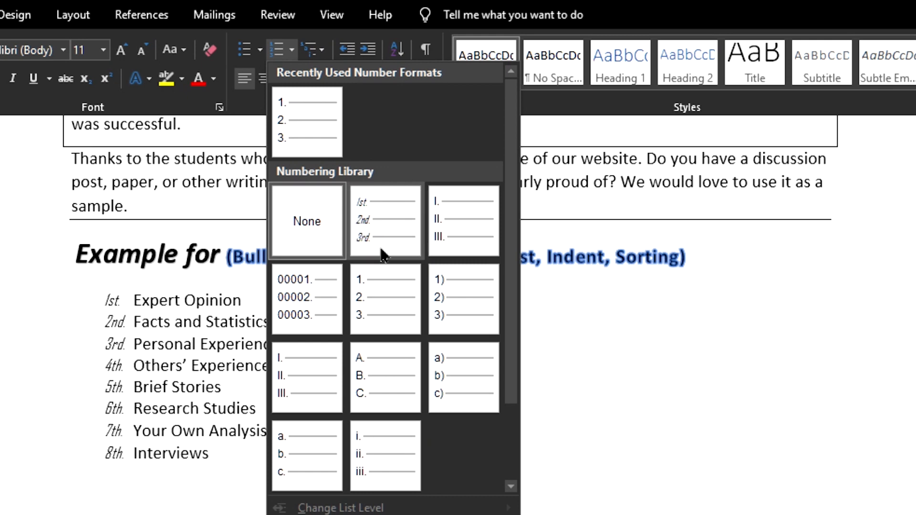
{"action": "scroll", "coordinate": [381, 255], "scroll_direction": "down", "scroll_amount": 2}
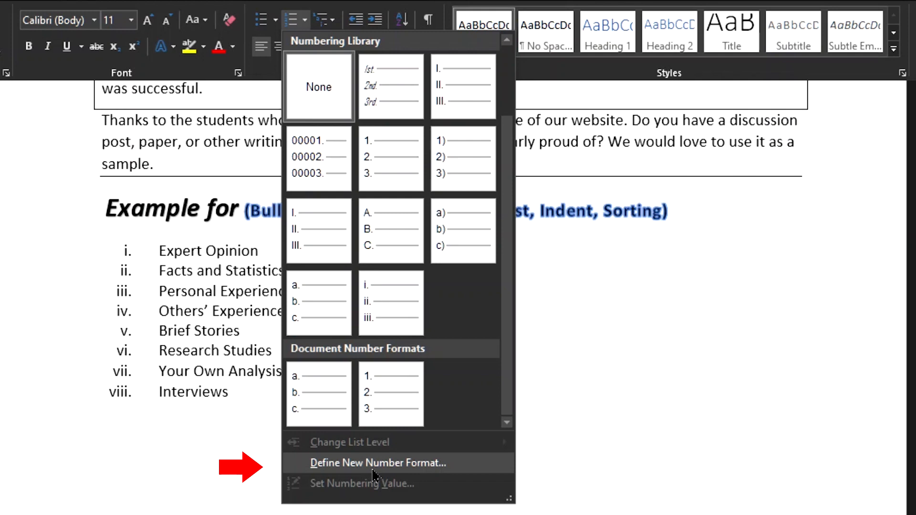
{"action": "left_click", "coordinate": [373, 471]}
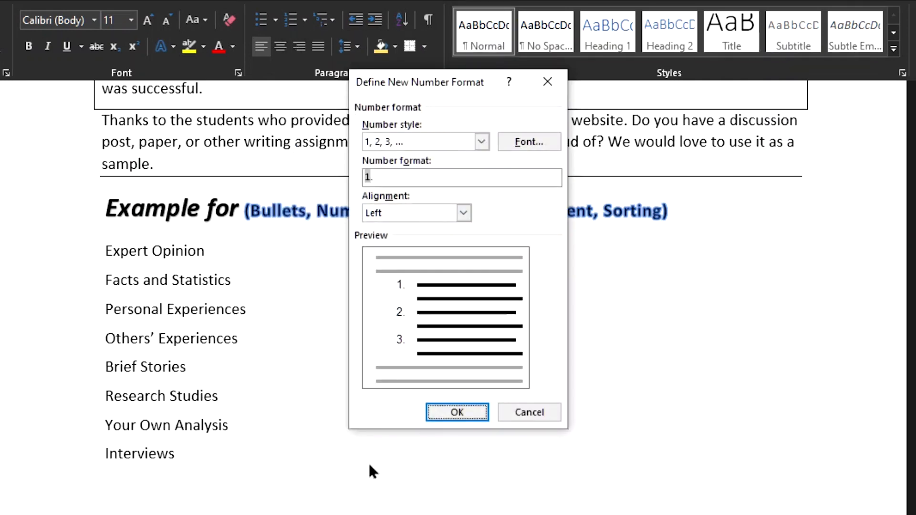
Set the number style of the new format to "1st, 2nd, 3rd ..."
{"action": "left_click", "coordinate": [449, 141]}
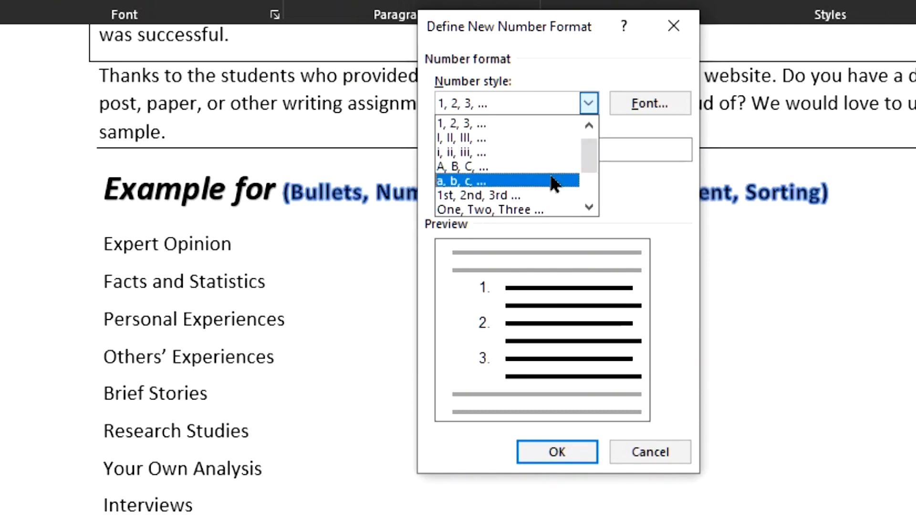
{"action": "scroll", "coordinate": [551, 179], "scroll_direction": "down", "scroll_amount": 1}
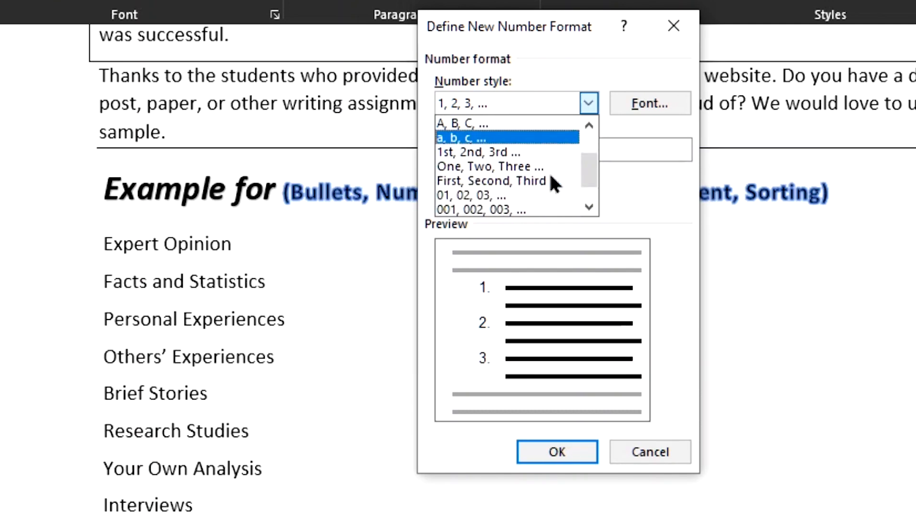
{"action": "left_click", "coordinate": [519, 152]}
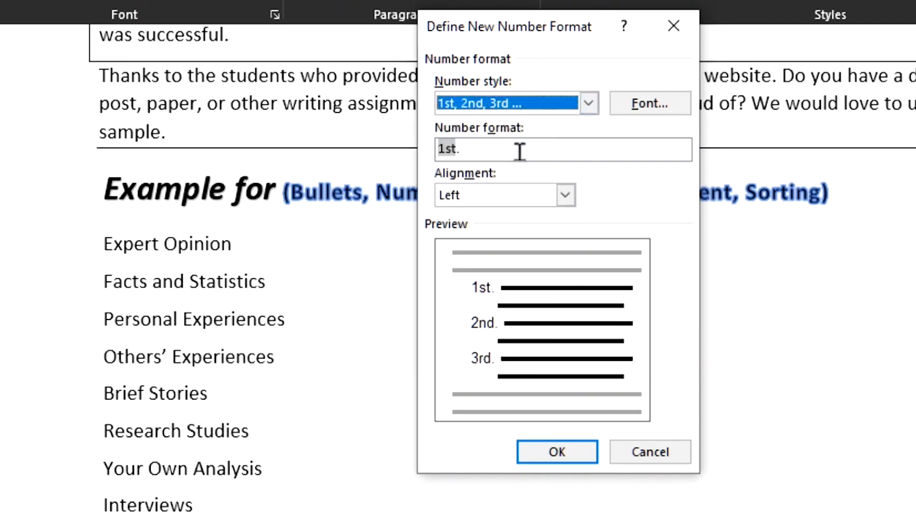
Set the numbers' font to Bodoni MT, Bold, size 11, in the blue theme colour
{"action": "left_click", "coordinate": [659, 107]}
{"action": "scroll", "coordinate": [533, 150], "scroll_direction": "down", "scroll_amount": 9}
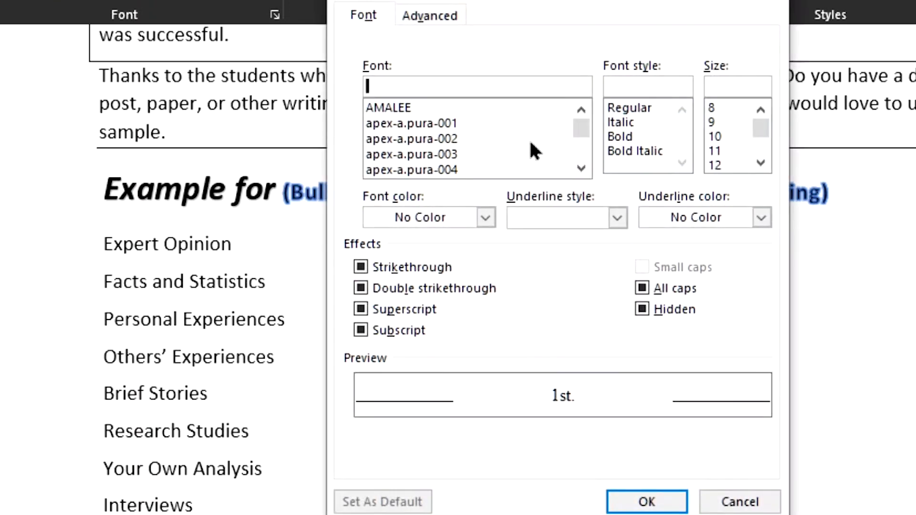
{"action": "scroll", "coordinate": [530, 149], "scroll_direction": "down", "scroll_amount": 10}
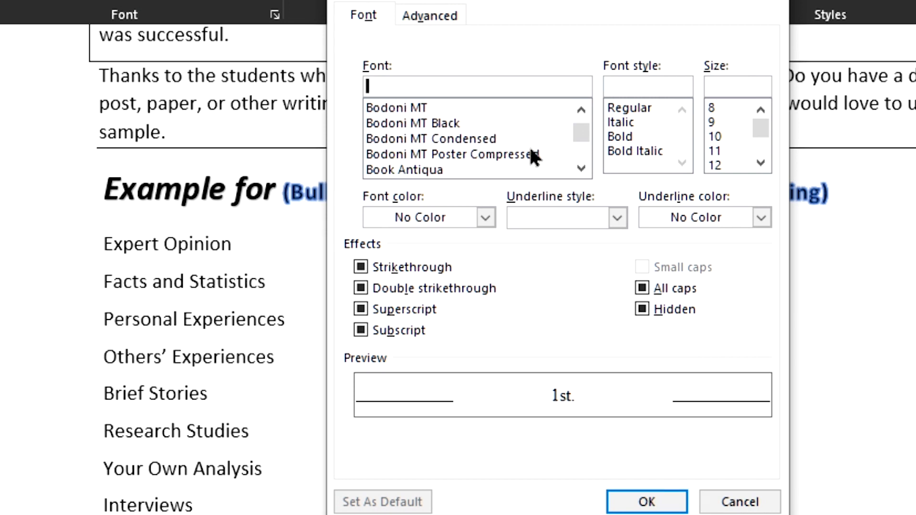
{"action": "left_click", "coordinate": [425, 111]}
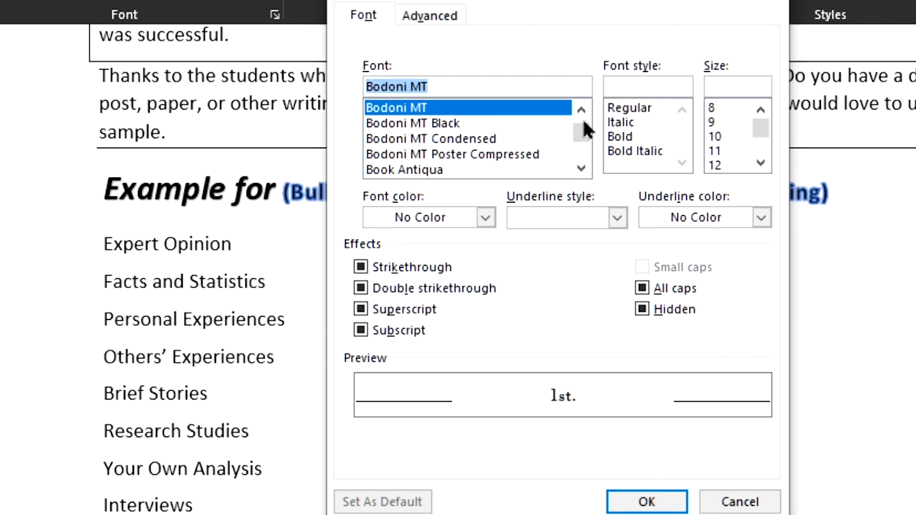
{"action": "left_click", "coordinate": [636, 136]}
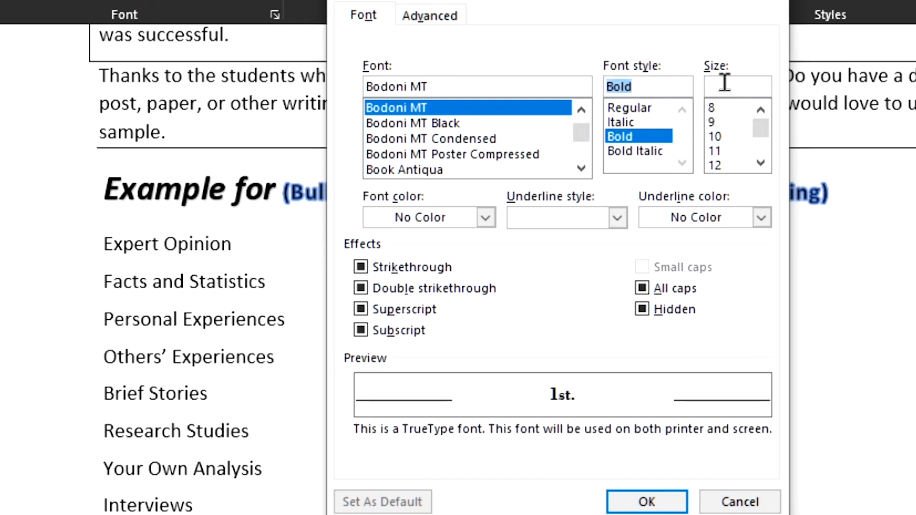
{"action": "left_click", "coordinate": [721, 151]}
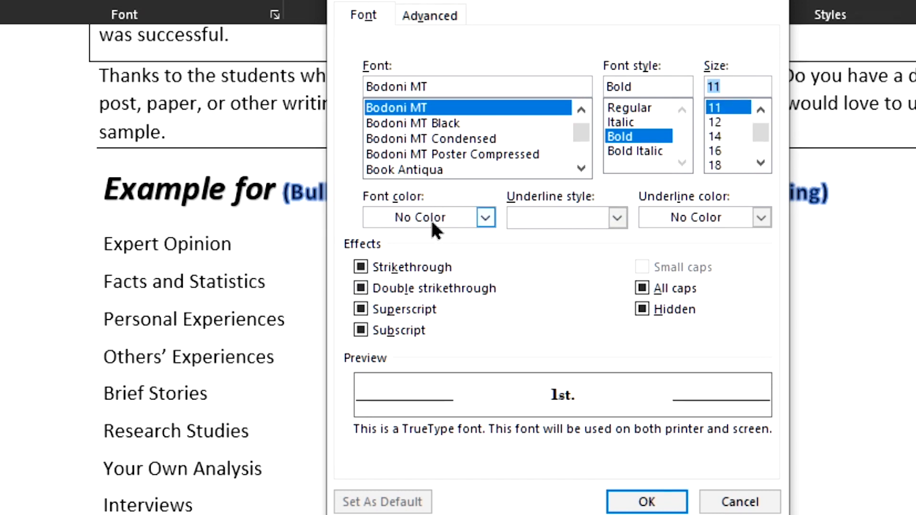
{"action": "left_click", "coordinate": [490, 217]}
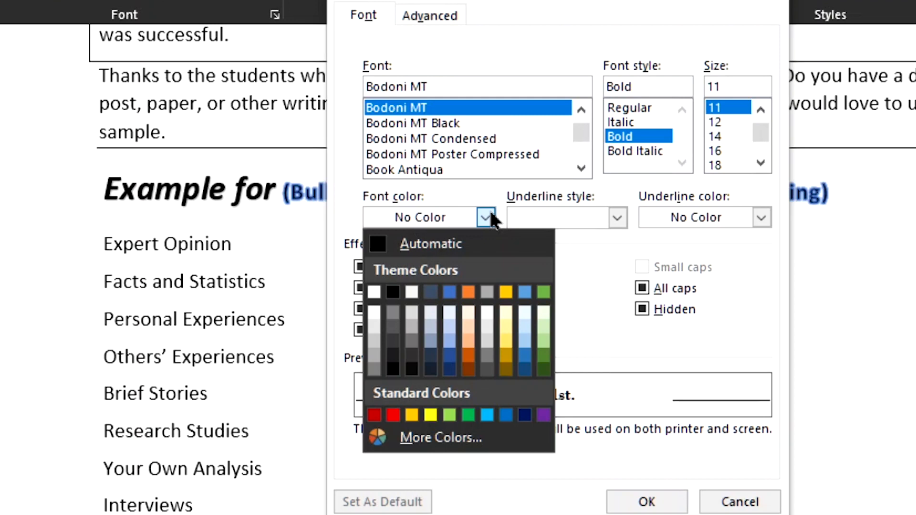
{"action": "left_click", "coordinate": [449, 291]}
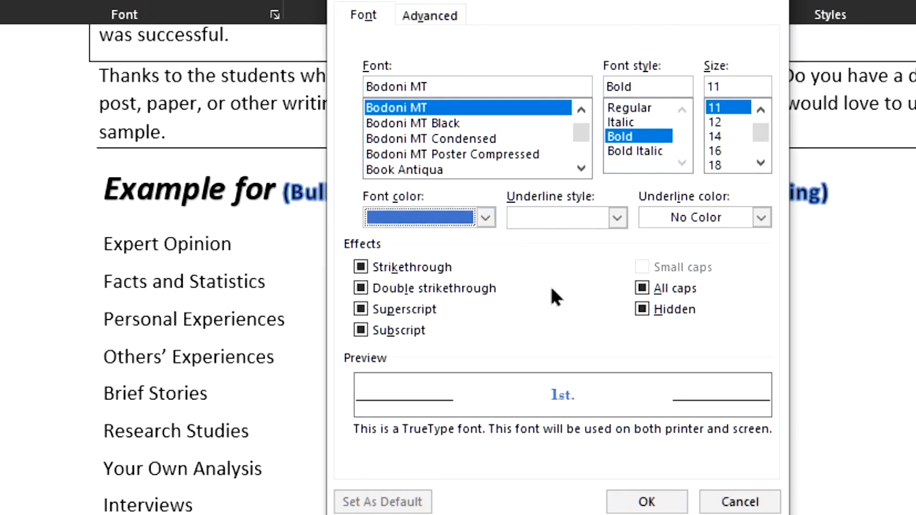
Give the numbers a thick dashed underline in standard purple and confirm the font settings
{"action": "left_click", "coordinate": [611, 220]}
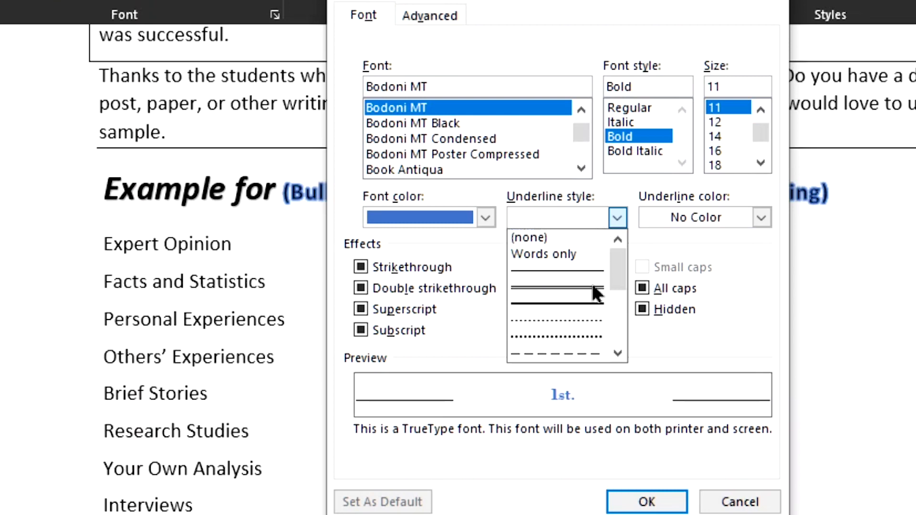
{"action": "scroll", "coordinate": [574, 353], "scroll_direction": "down", "scroll_amount": 1}
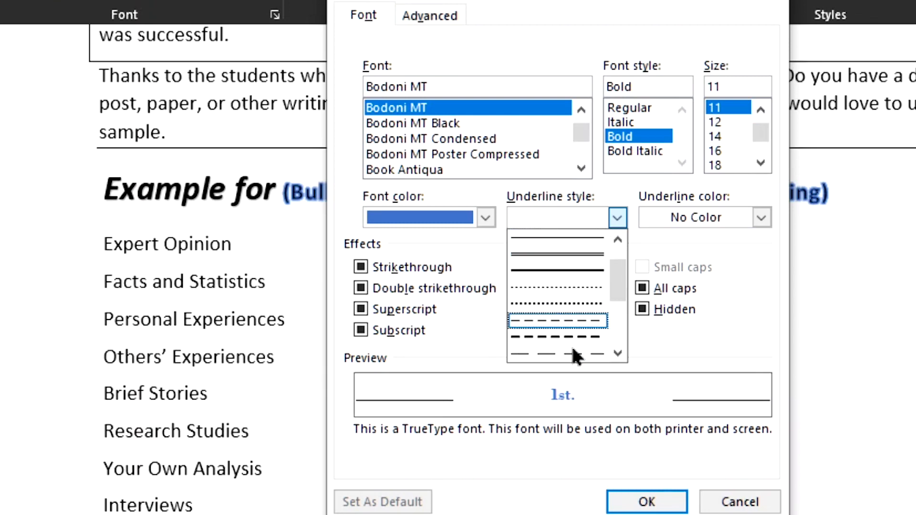
{"action": "left_click", "coordinate": [571, 331]}
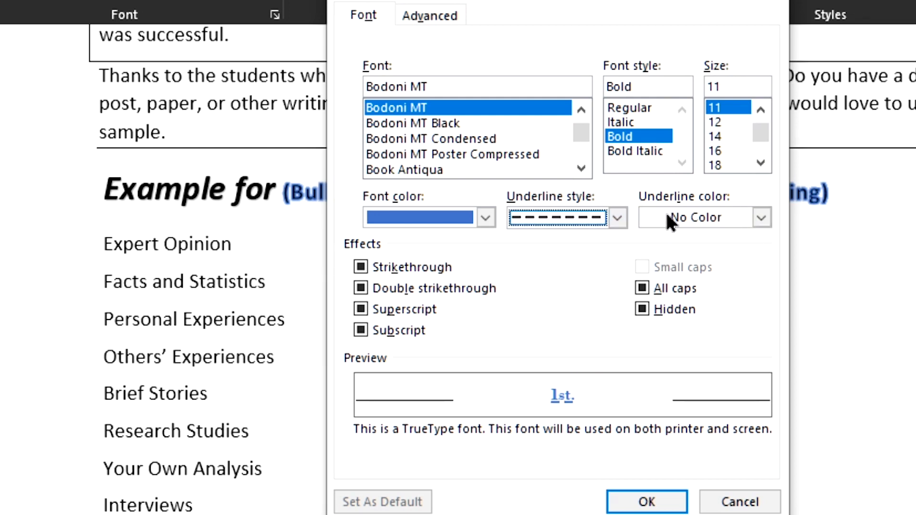
{"action": "left_click", "coordinate": [761, 218]}
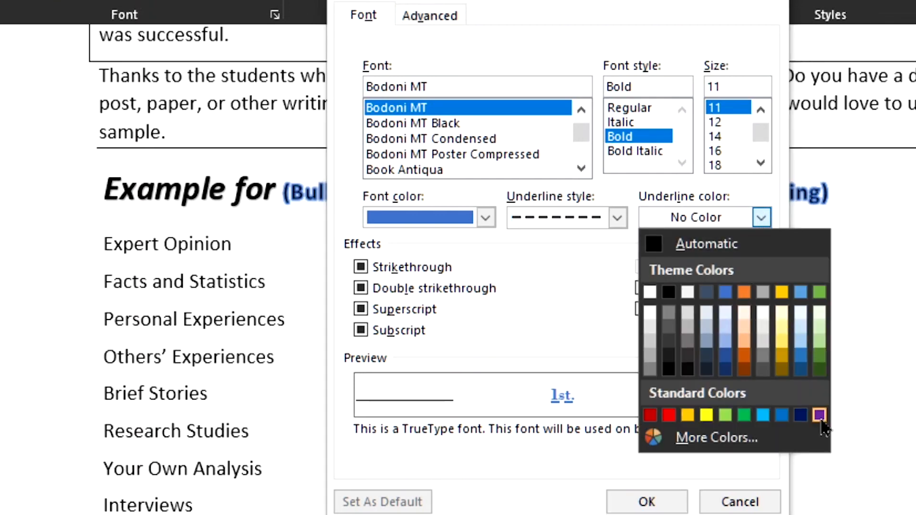
{"action": "left_click", "coordinate": [819, 415]}
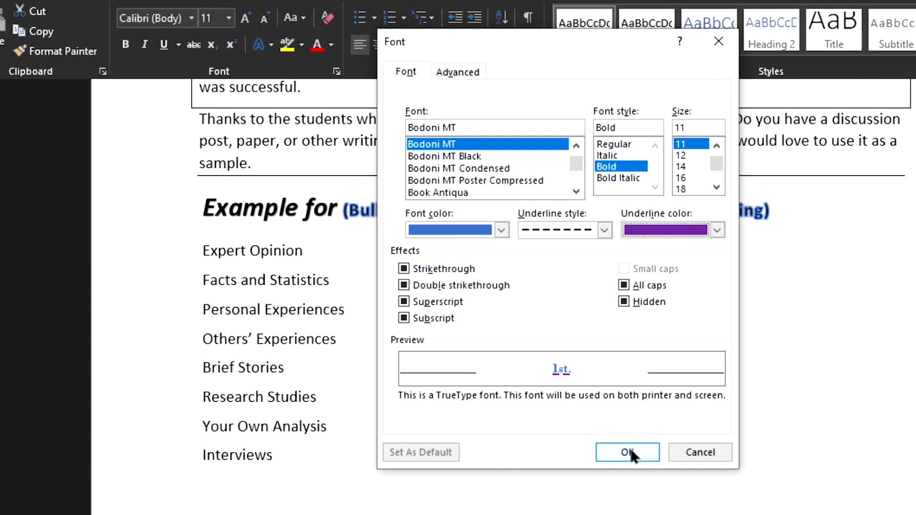
{"action": "left_click", "coordinate": [629, 452]}
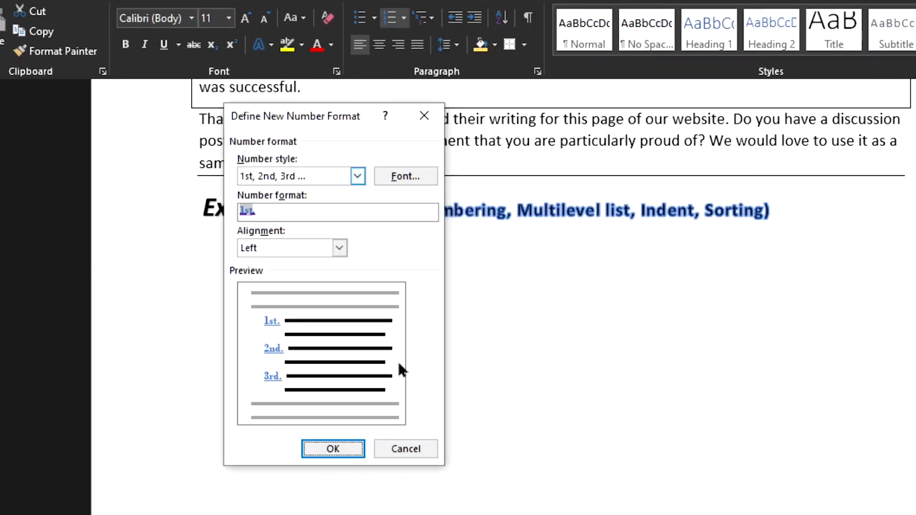
Apply the newly defined number format to the list and clear the selection
{"action": "left_click", "coordinate": [335, 451]}
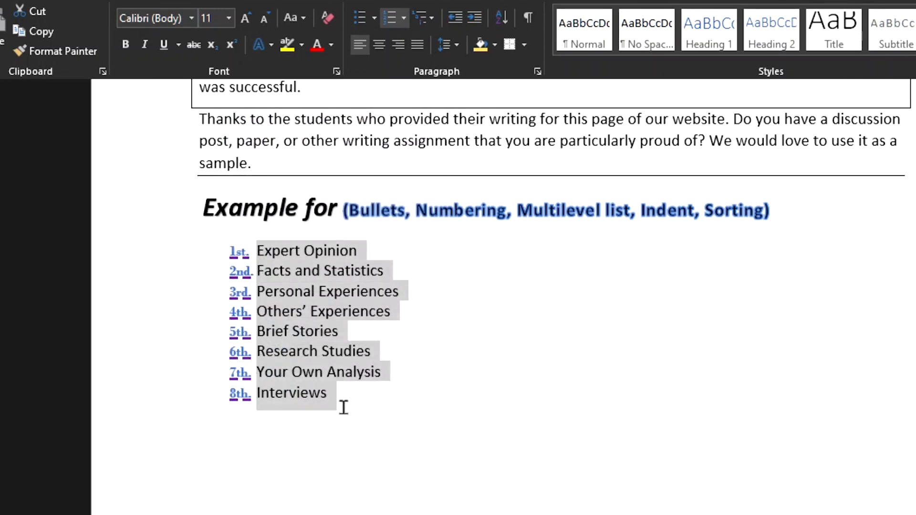
{"action": "left_click", "coordinate": [579, 405]}
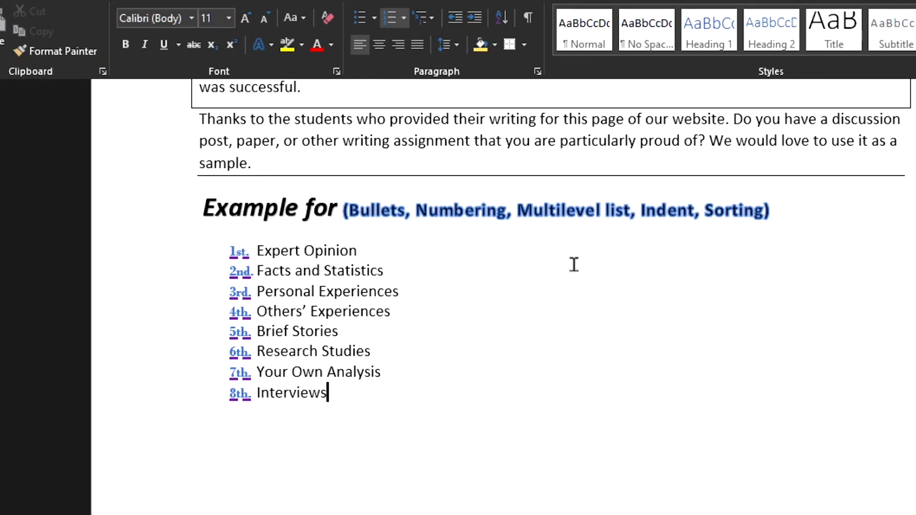
{"action": "left_click", "coordinate": [368, 209]}
{"action": "left_click_drag", "start_coordinate": [351, 208], "coordinate": [410, 240]}
{"action": "left_click", "coordinate": [239, 285]}
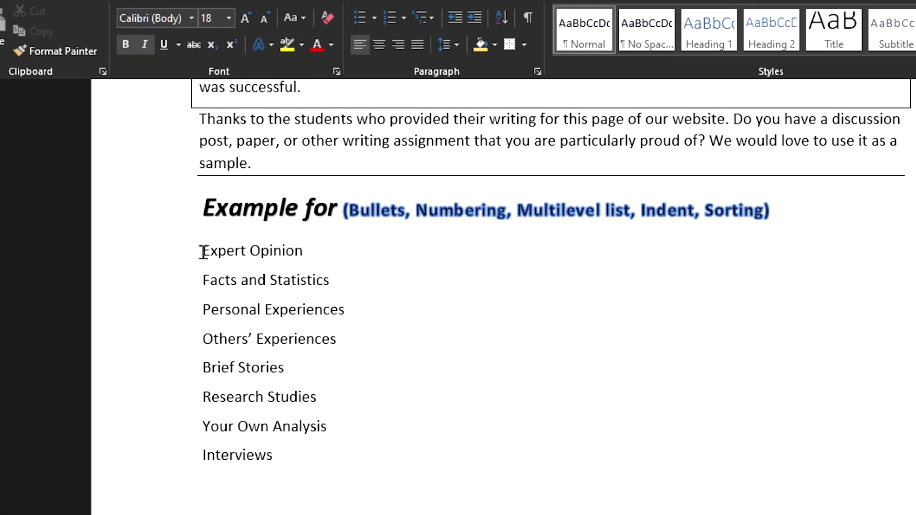
Select the list from "Expert Opinion" to "Interviews" and start defining a new bullet for it
{"action": "left_click_drag", "start_coordinate": [202, 249], "coordinate": [325, 466]}
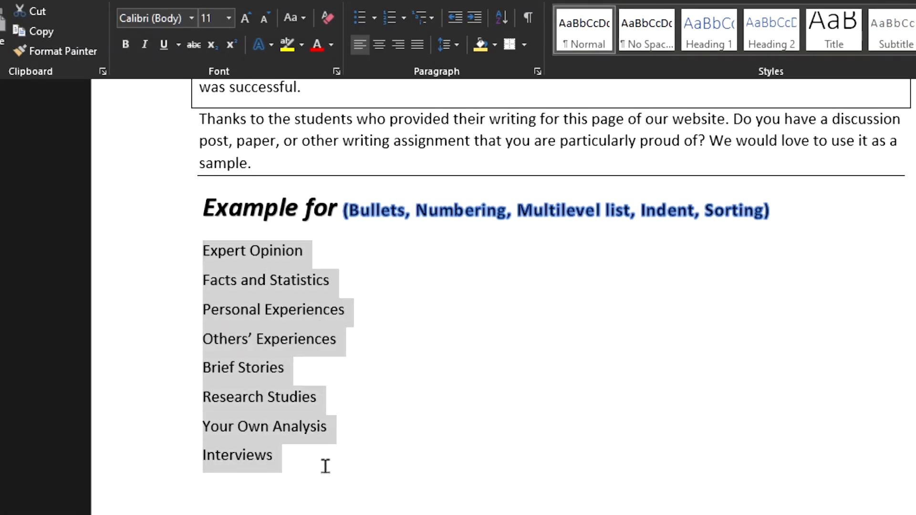
{"action": "left_click", "coordinate": [374, 20]}
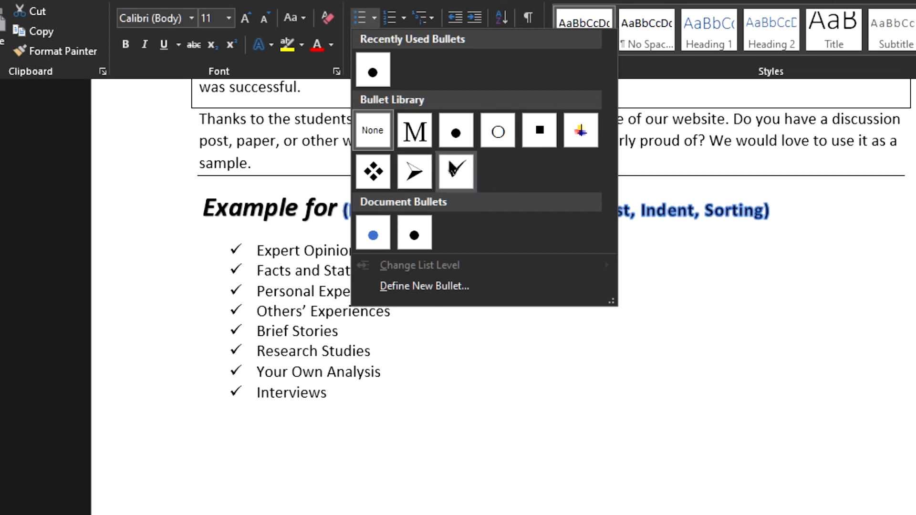
{"action": "left_click", "coordinate": [407, 287]}
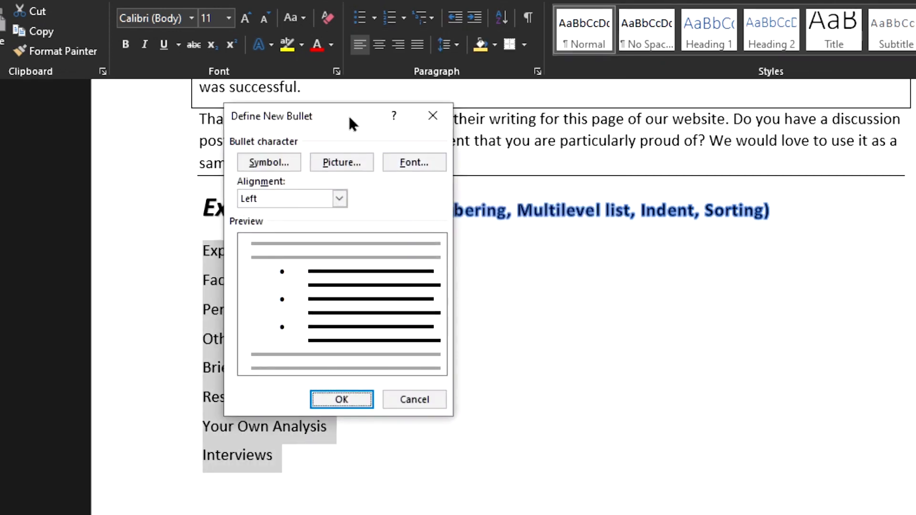
{"action": "left_click_drag", "start_coordinate": [349, 119], "coordinate": [540, 108]}
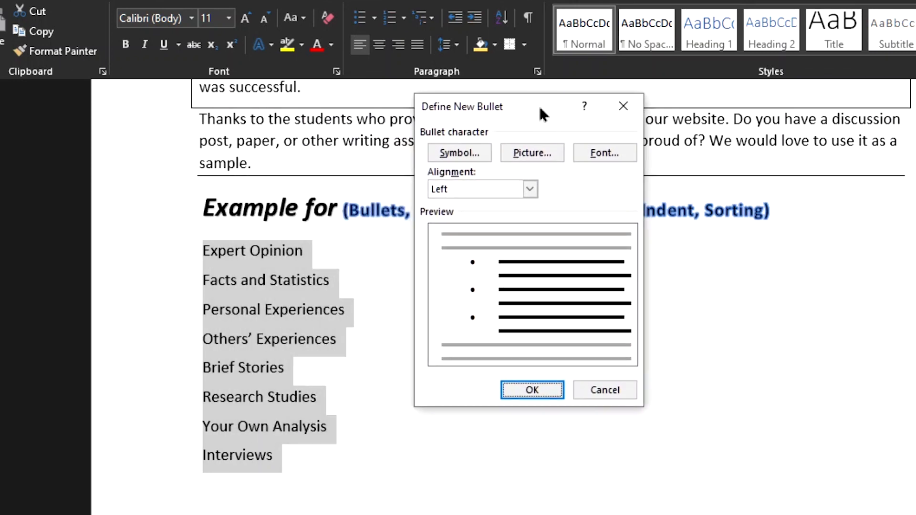
{"action": "left_click", "coordinate": [438, 153]}
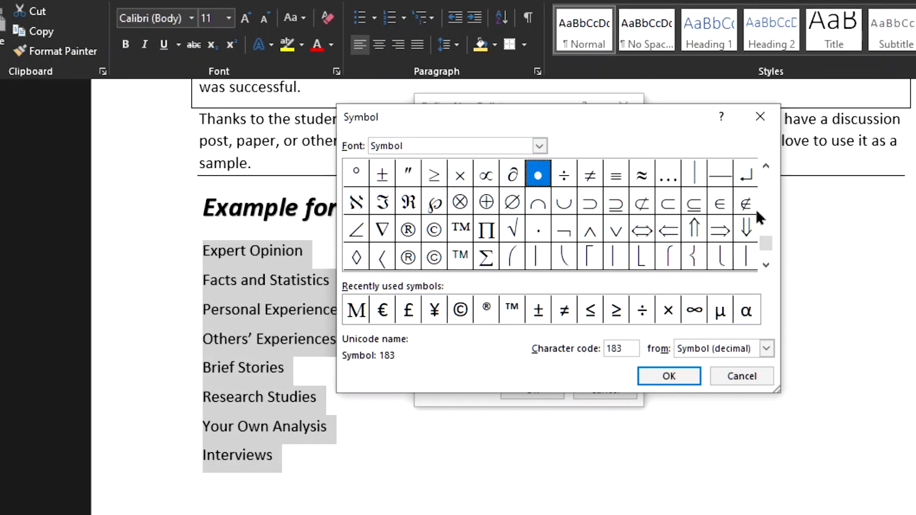
{"action": "left_click", "coordinate": [540, 147]}
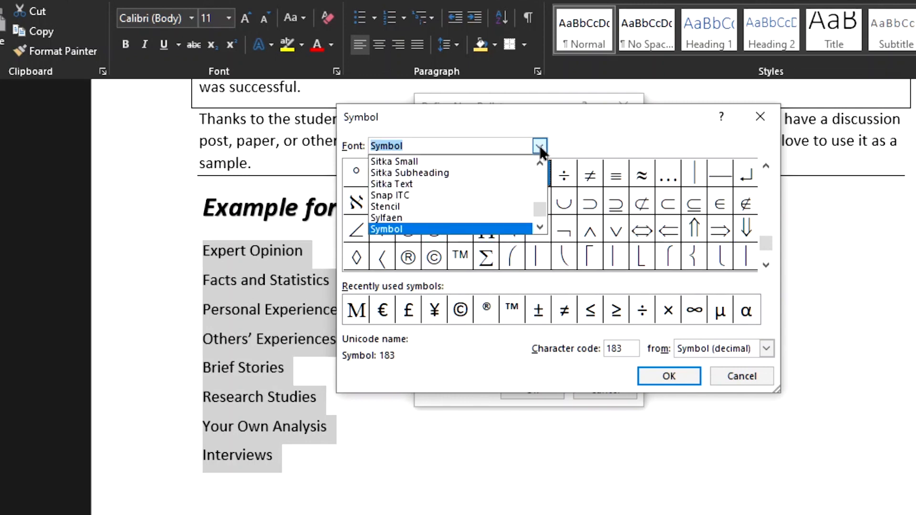
{"action": "scroll", "coordinate": [517, 212], "scroll_direction": "up", "scroll_amount": 15}
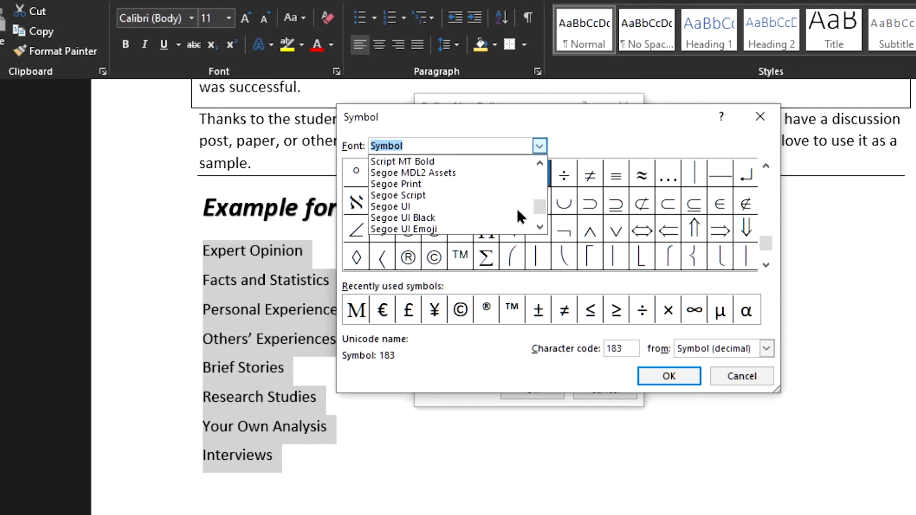
{"action": "key", "text": "Escape"}
{"action": "key", "text": "Escape"}
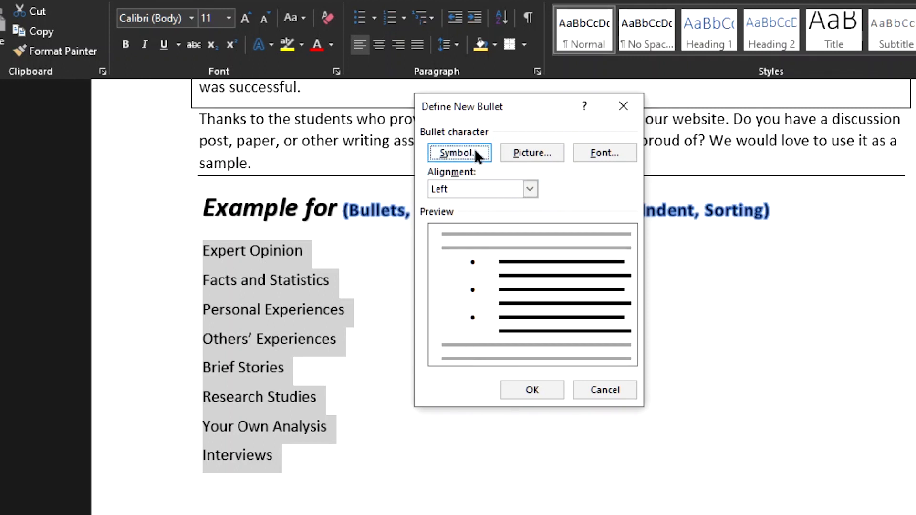
Work offline and use the picture CA LOGO 2 from the Saved Pictures folder as the new bullet
{"action": "left_click", "coordinate": [534, 154]}
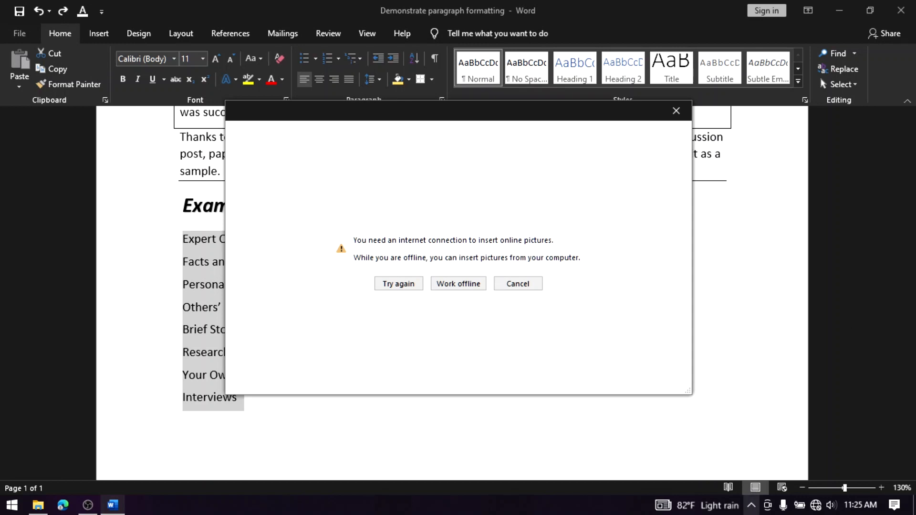
{"action": "left_click", "coordinate": [452, 286]}
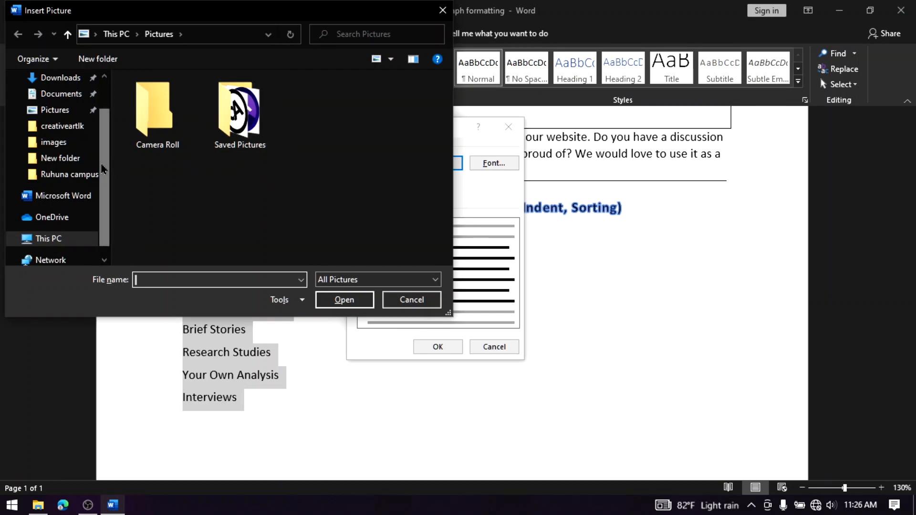
{"action": "scroll", "coordinate": [110, 126], "scroll_direction": "up", "scroll_amount": 1}
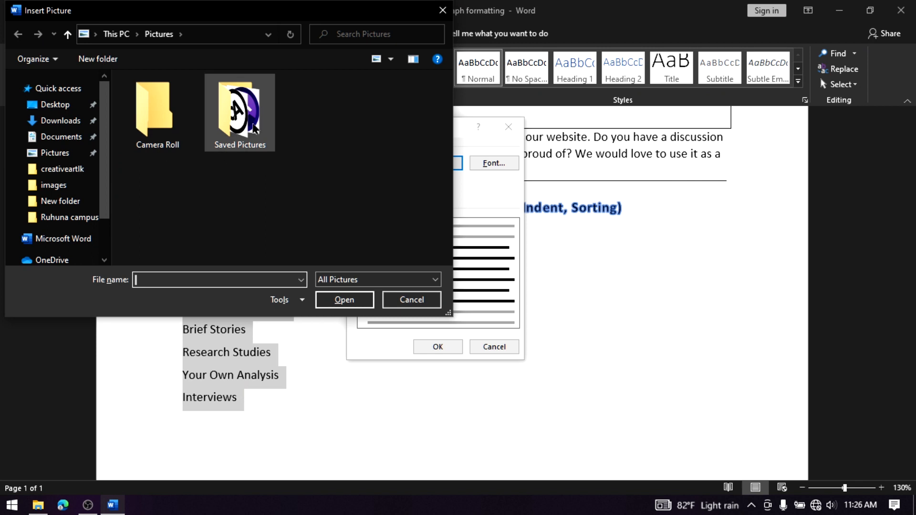
{"action": "left_click", "coordinate": [243, 122]}
{"action": "double_click", "coordinate": [244, 121]}
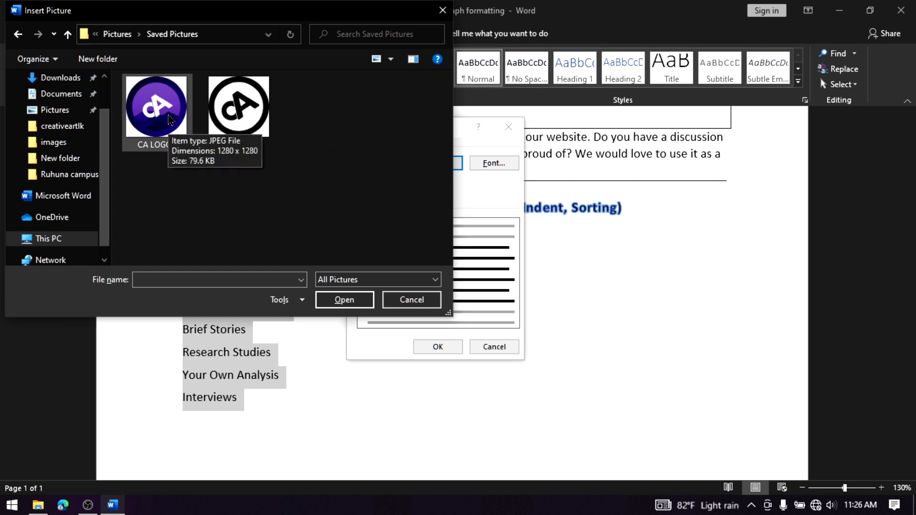
{"action": "double_click", "coordinate": [170, 118]}
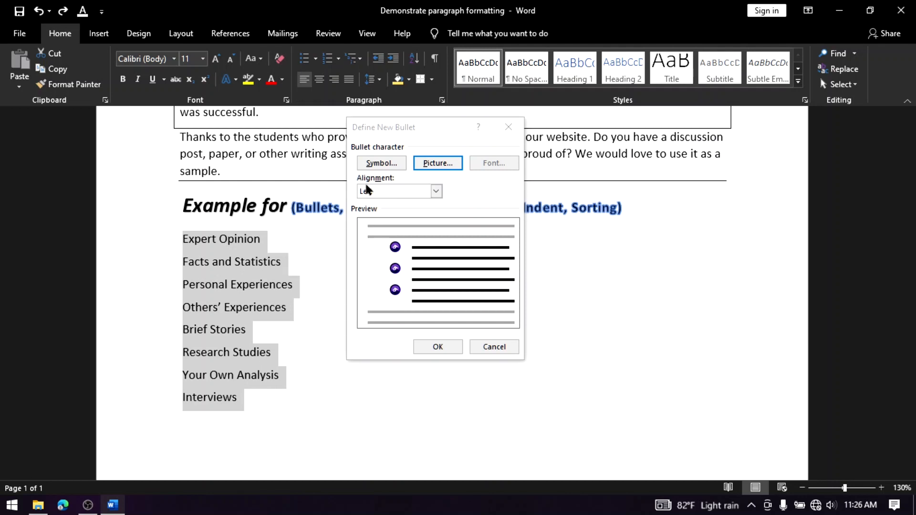
Set the picture bullet's alignment to Left and apply the bullet to the list
{"action": "left_click", "coordinate": [436, 191]}
{"action": "left_click", "coordinate": [439, 199]}
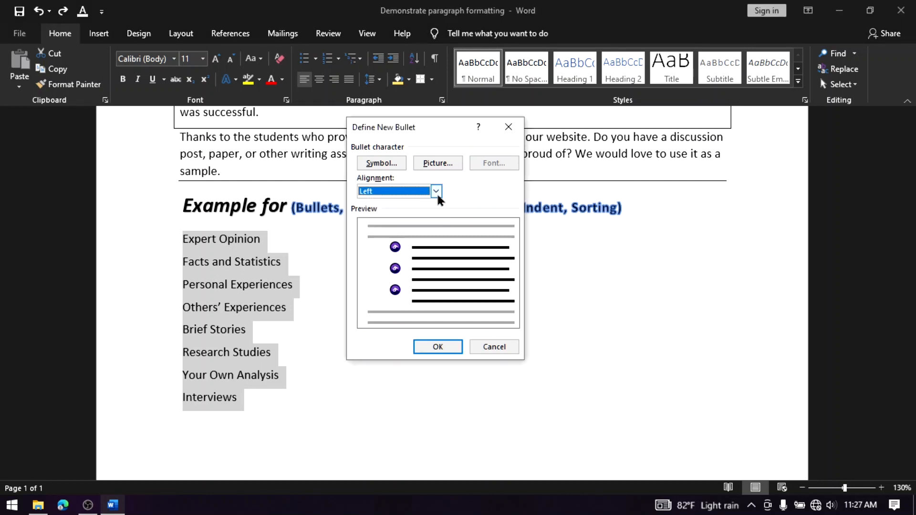
{"action": "left_click", "coordinate": [436, 191]}
{"action": "left_click", "coordinate": [368, 201]}
{"action": "left_click", "coordinate": [438, 346]}
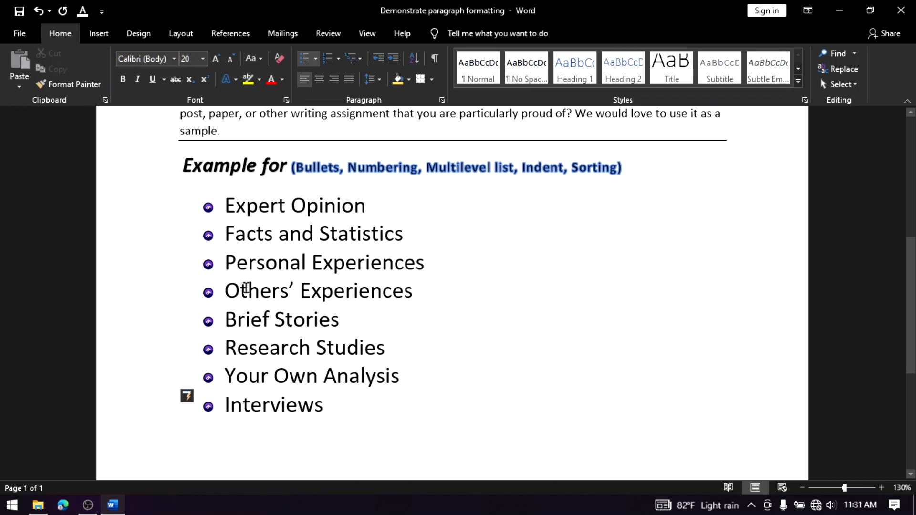
Select the items from "Facts and Statistics" to "Interviews", indent them one level, outdent them and indent them again
{"action": "triple_click", "coordinate": [230, 209]}
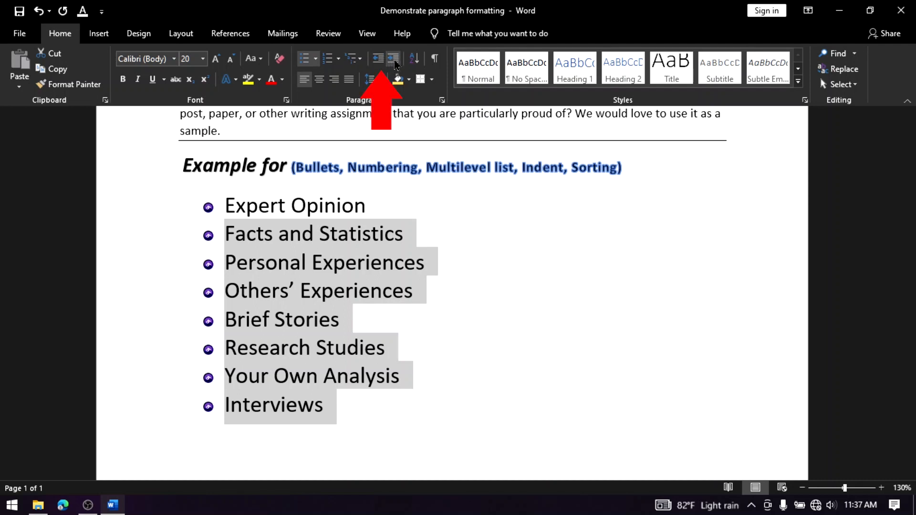
{"action": "left_click", "coordinate": [394, 61]}
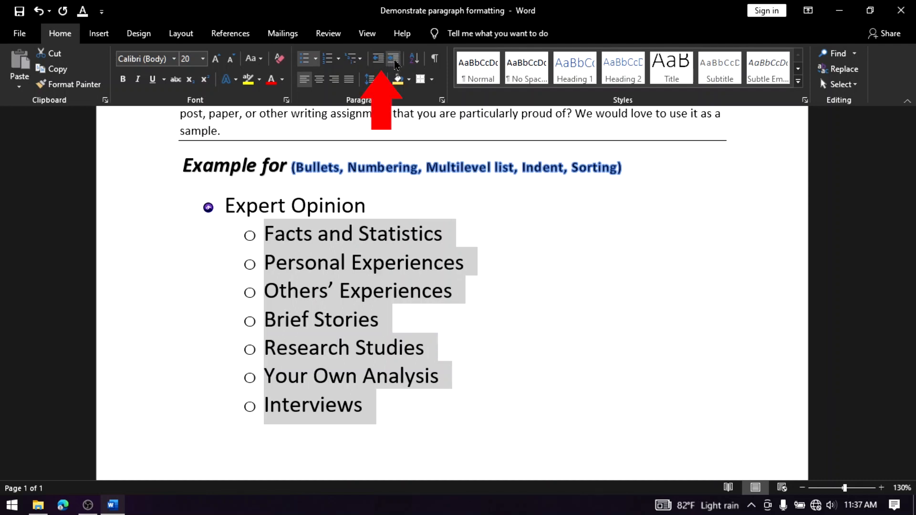
{"action": "left_click", "coordinate": [378, 59]}
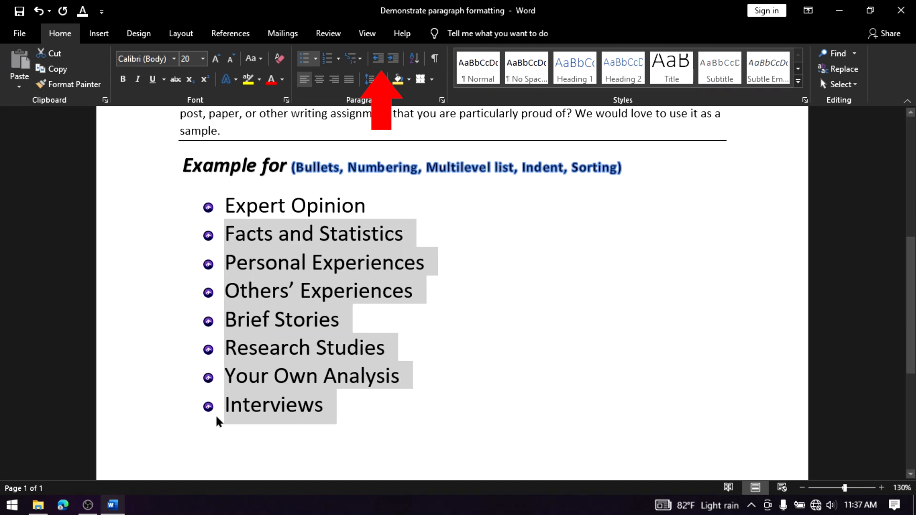
{"action": "left_click", "coordinate": [394, 59]}
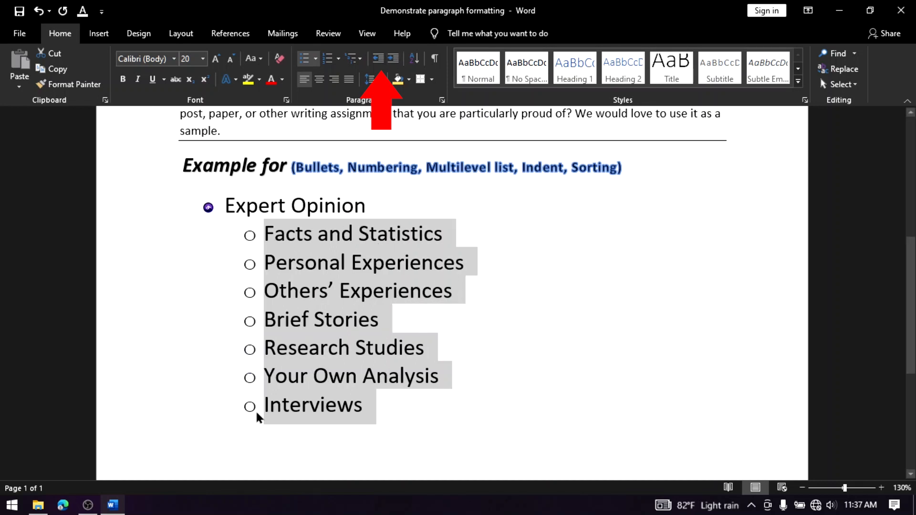
Try indenting the items below "Expert Opinion" further and undo the extra indents
{"action": "left_click", "coordinate": [392, 59]}
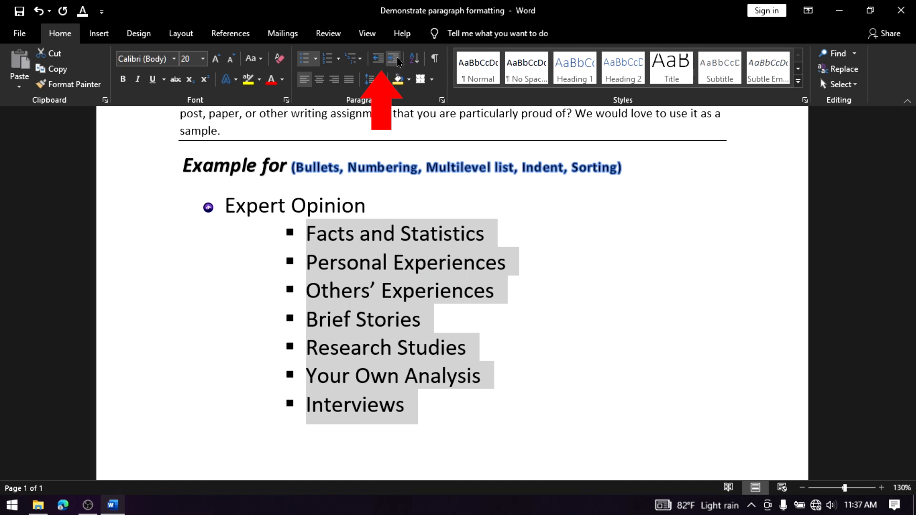
{"action": "left_click", "coordinate": [393, 59]}
{"action": "key", "text": "ctrl+z"}
{"action": "key", "text": "ctrl+z"}
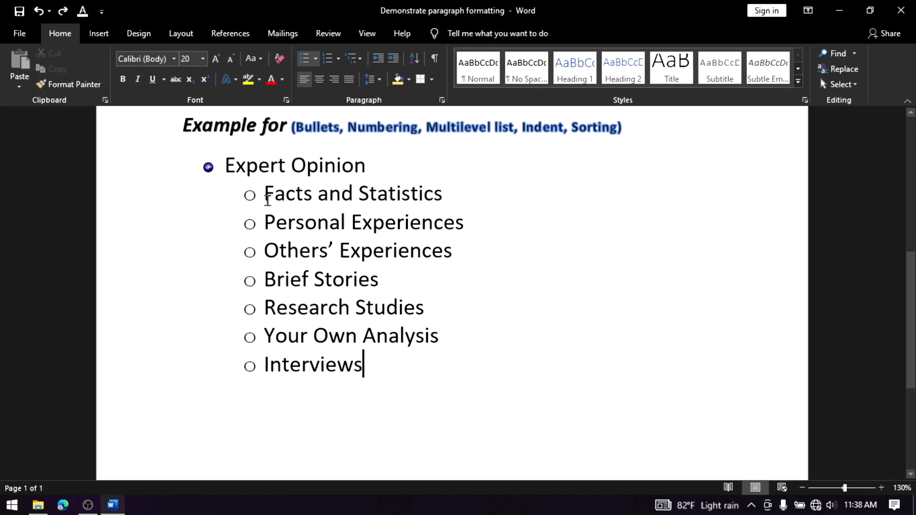
Define a new picture bullet from CA LOGO for the sub-items from "Facts and Statistics" to "Interviews", working offline
{"action": "left_click_drag", "start_coordinate": [267, 200], "coordinate": [363, 374]}
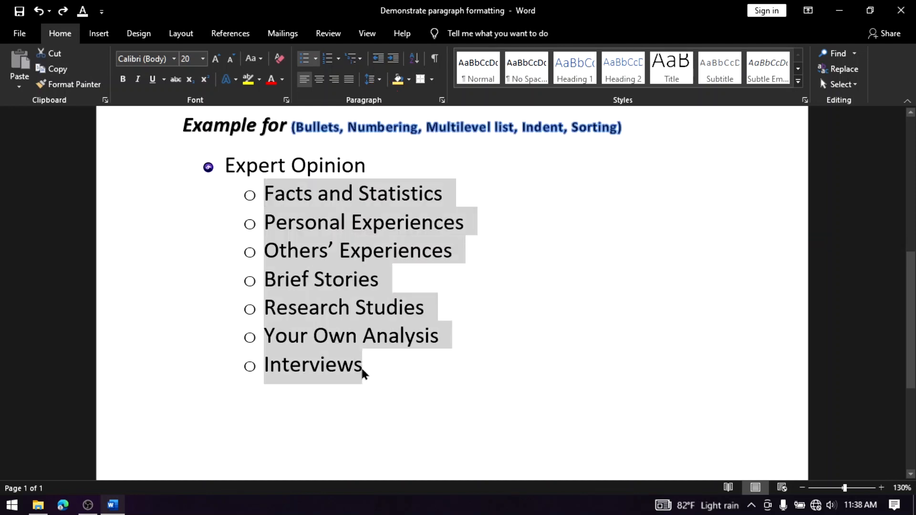
{"action": "left_click", "coordinate": [316, 59]}
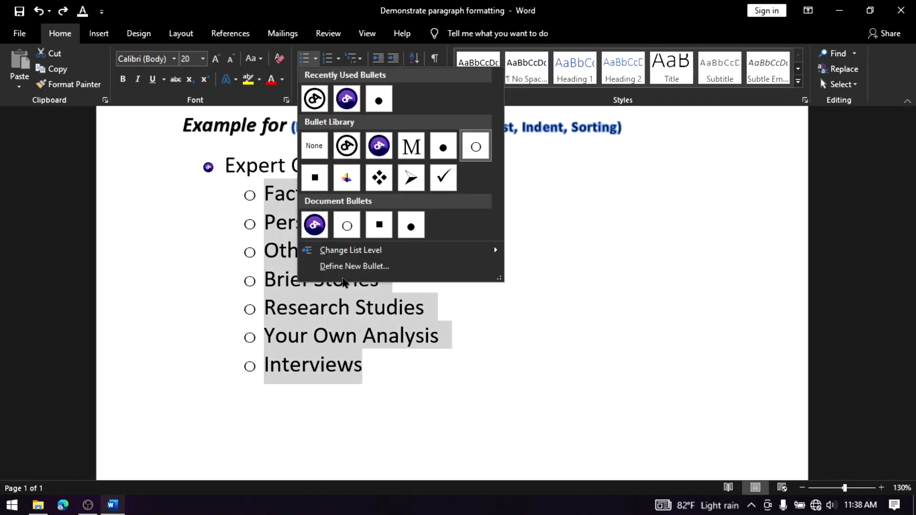
{"action": "left_click", "coordinate": [341, 268]}
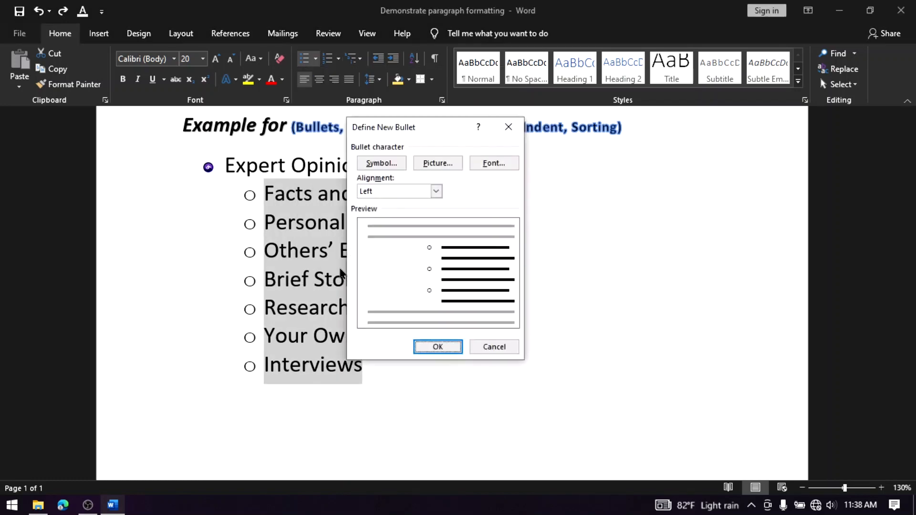
{"action": "left_click", "coordinate": [446, 162]}
{"action": "left_click", "coordinate": [462, 283]}
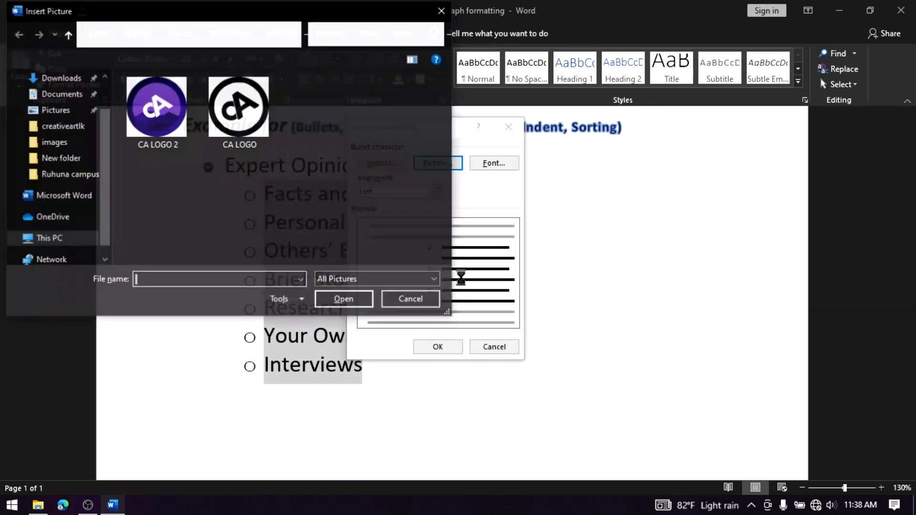
{"action": "left_click", "coordinate": [241, 120]}
{"action": "double_click", "coordinate": [241, 119]}
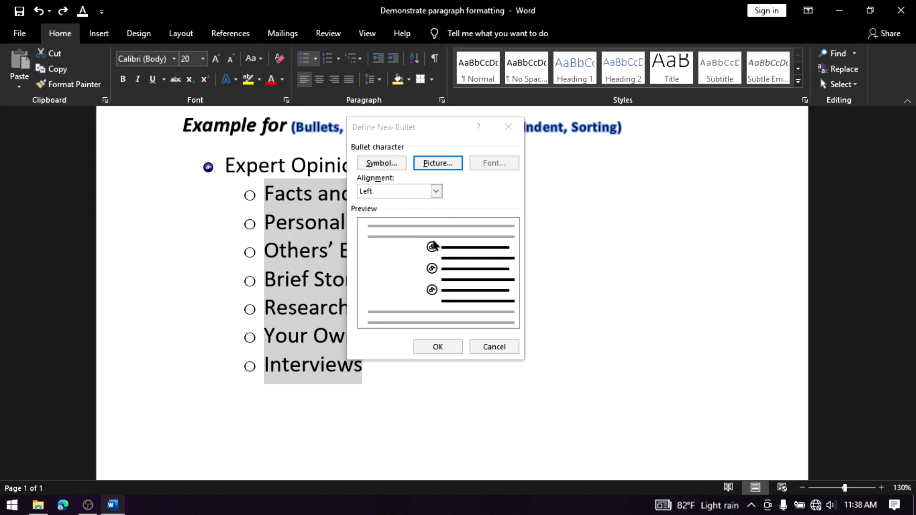
Set the new bullet's alignment to Centered, apply it to the sub-items and clear the selection
{"action": "left_click", "coordinate": [434, 192]}
{"action": "left_click", "coordinate": [416, 210]}
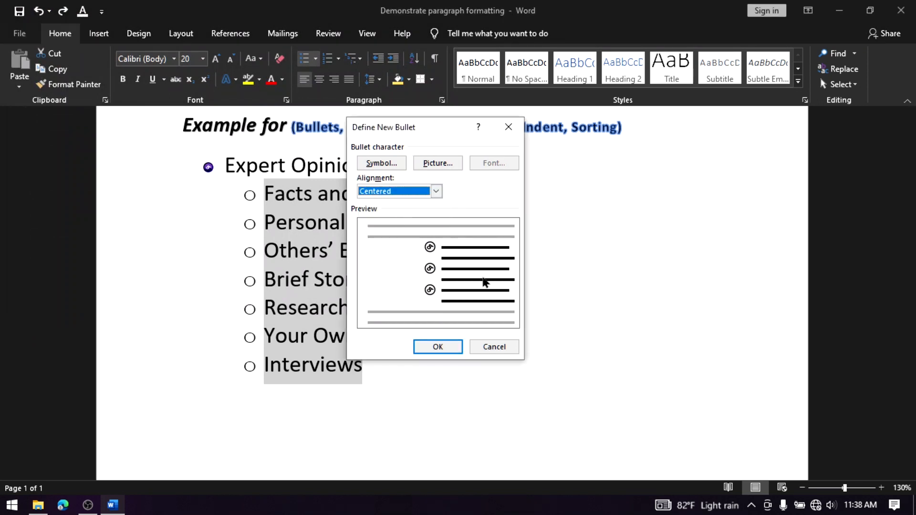
{"action": "left_click", "coordinate": [453, 348]}
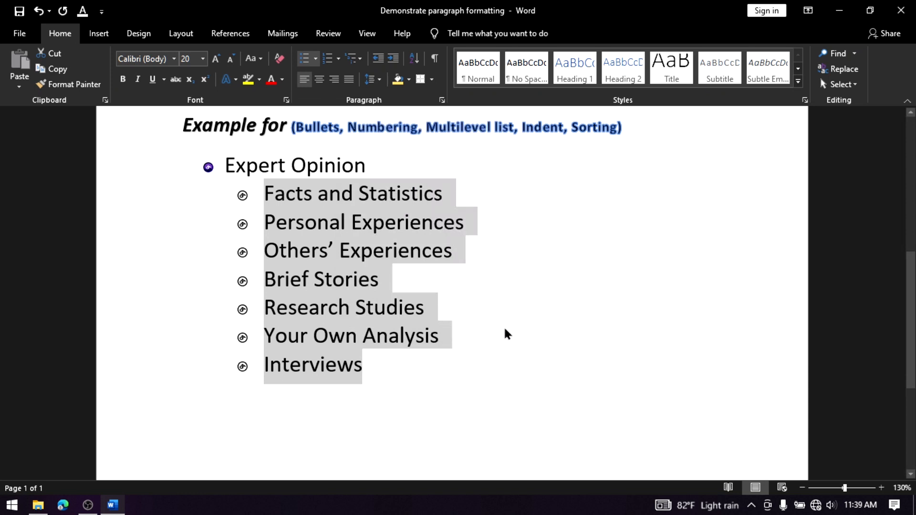
{"action": "left_click", "coordinate": [376, 372]}
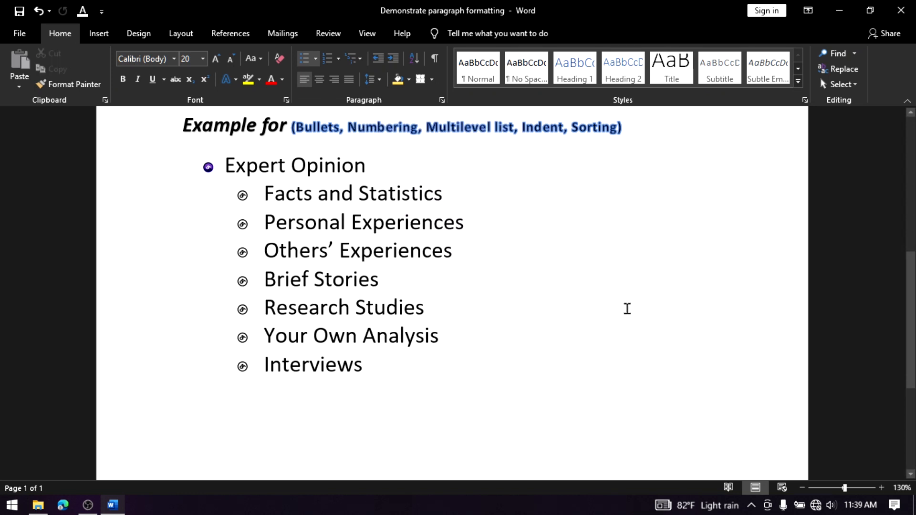
Undo the last change to the items from "Personal Experiences" to "Interviews" and clear the selection
{"action": "key", "text": "ctrl+z"}
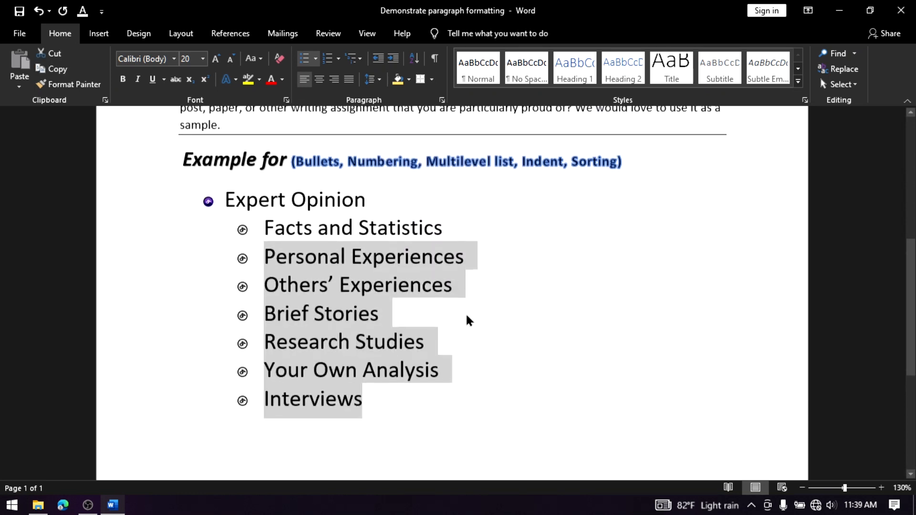
{"action": "left_click", "coordinate": [467, 318]}
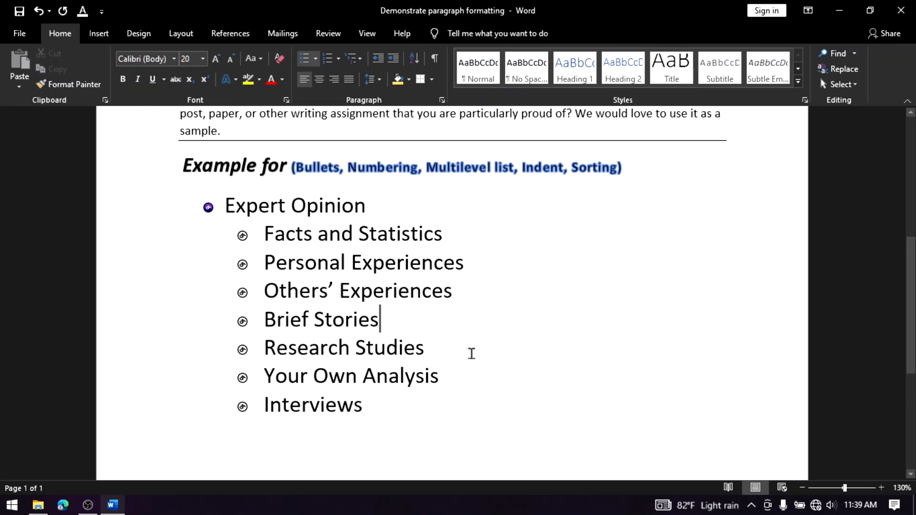
Sort the sub-items from "Facts and Statistics" to "Interviews" by Paragraphs, type Text, in ascending order with no header row
{"action": "scroll", "coordinate": [472, 339], "scroll_direction": "up", "scroll_amount": 3}
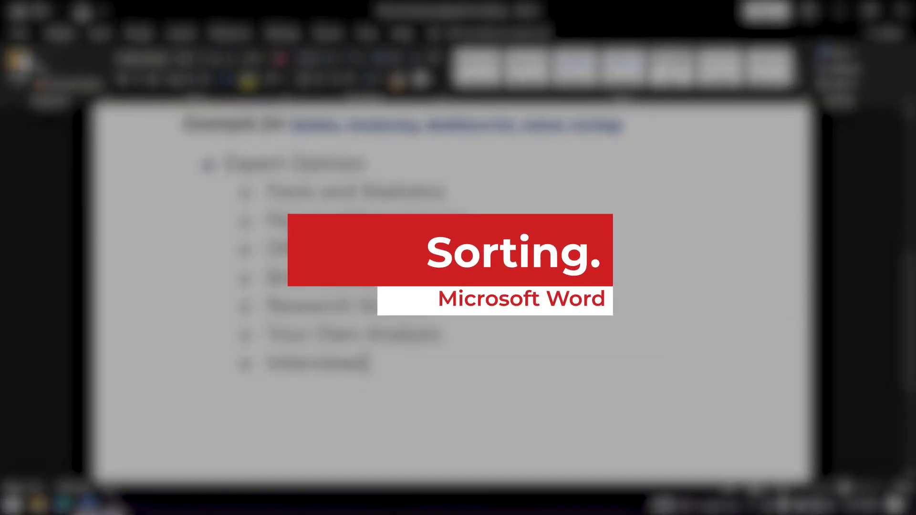
{"action": "left_click_drag", "start_coordinate": [270, 189], "coordinate": [376, 368]}
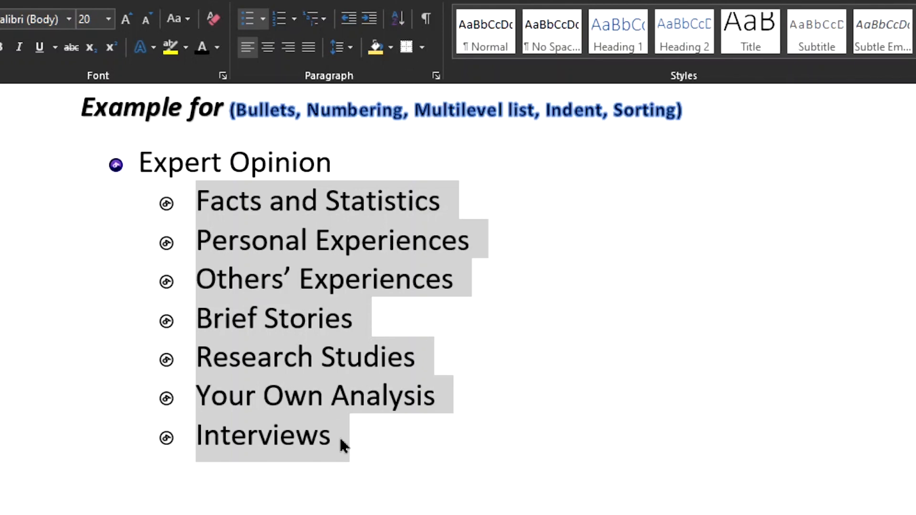
{"action": "left_click", "coordinate": [367, 405]}
{"action": "left_click_drag", "start_coordinate": [198, 197], "coordinate": [326, 460]}
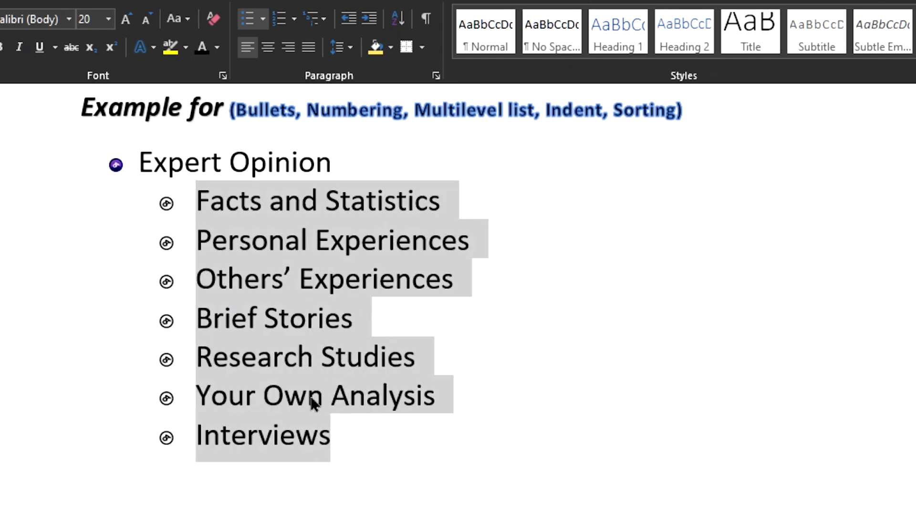
{"action": "left_click", "coordinate": [398, 19]}
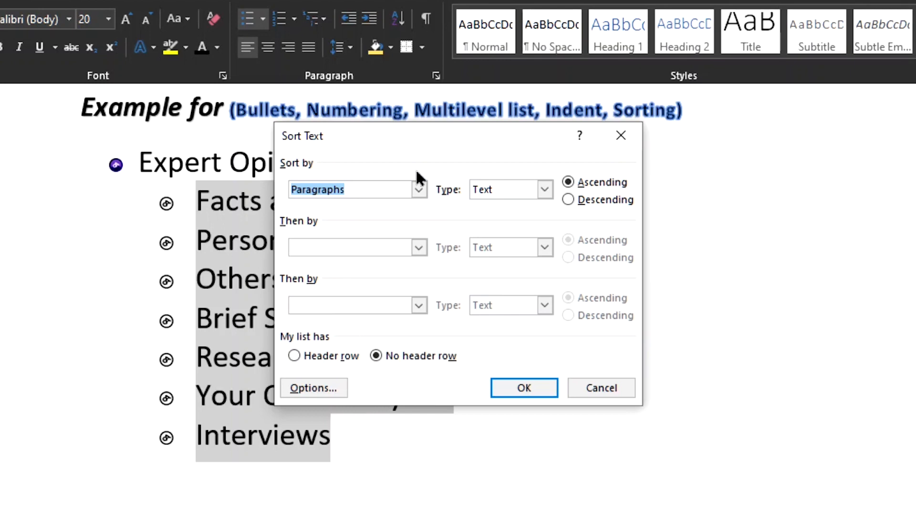
{"action": "left_click", "coordinate": [418, 191]}
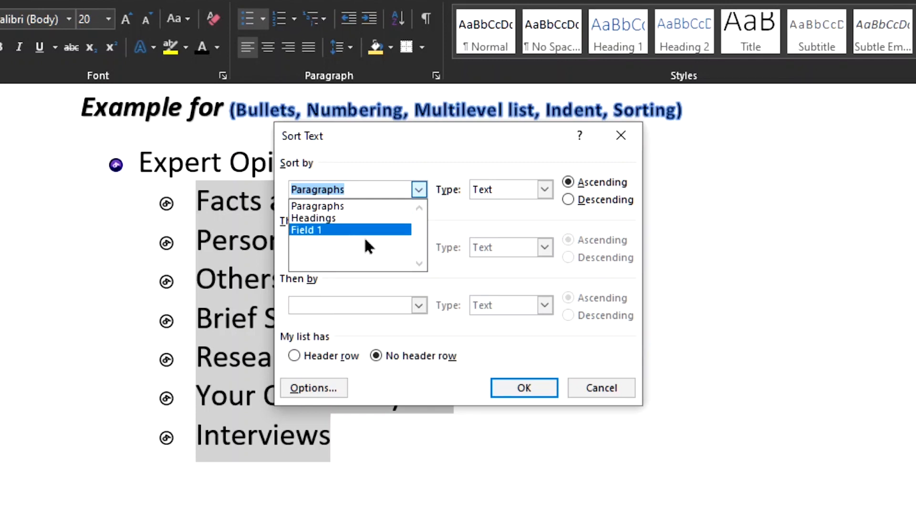
{"action": "left_click", "coordinate": [347, 208]}
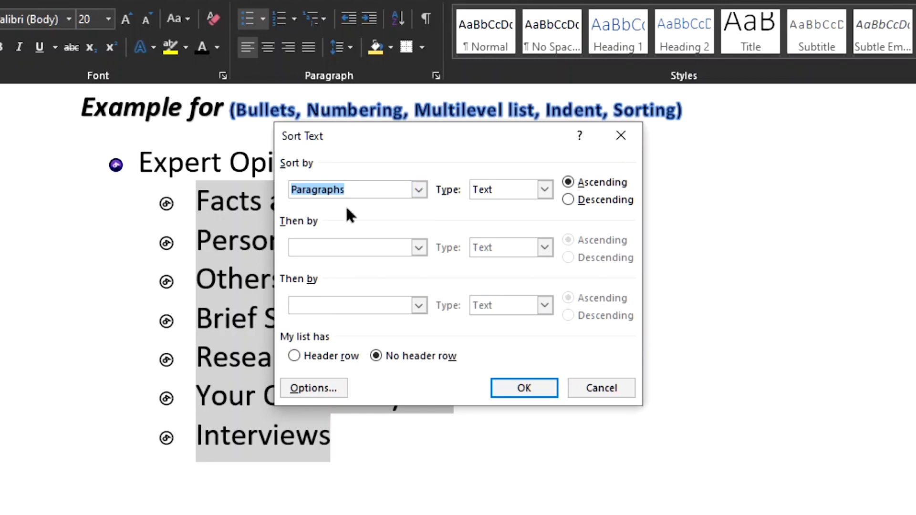
{"action": "left_click", "coordinate": [544, 191]}
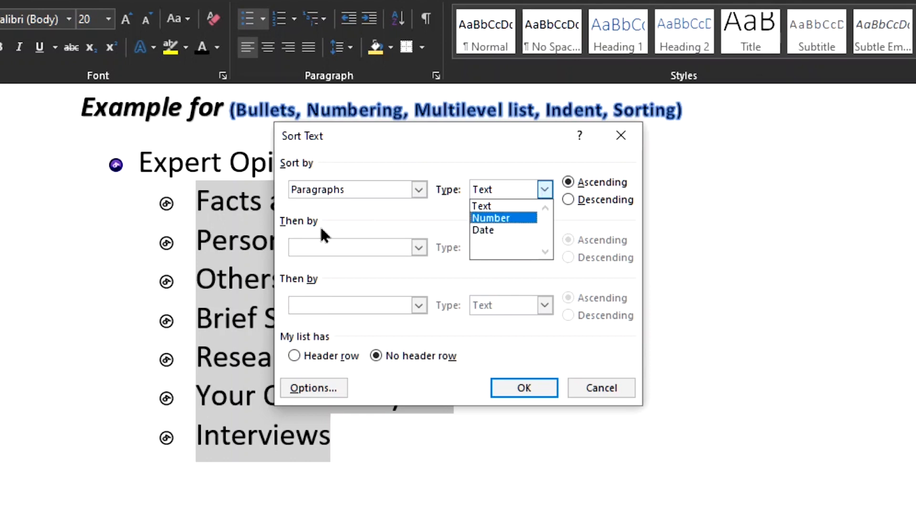
{"action": "left_click", "coordinate": [525, 206]}
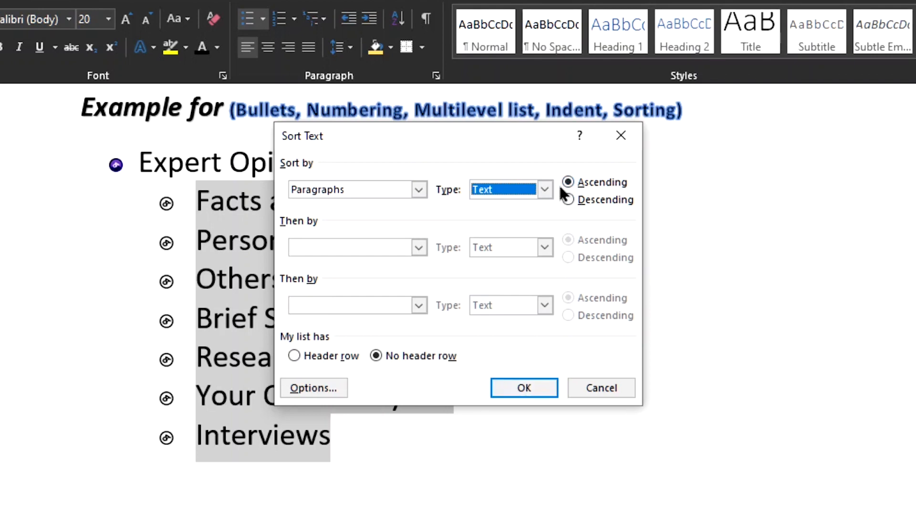
{"action": "left_click", "coordinate": [525, 389]}
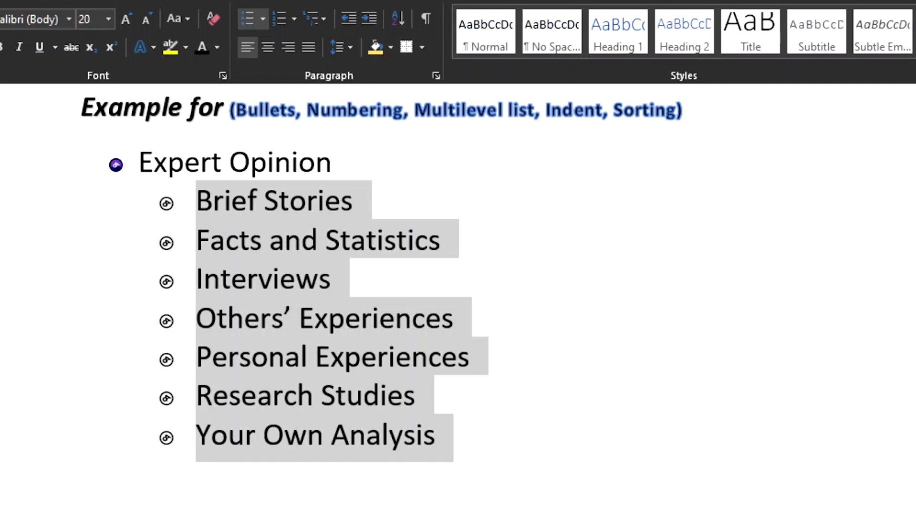
Look through the document from the "Demonstrate paragraph formatting" heading down to the bulleted list under "Example for"
{"action": "scroll", "coordinate": [443, 295], "scroll_direction": "up", "scroll_amount": 3}
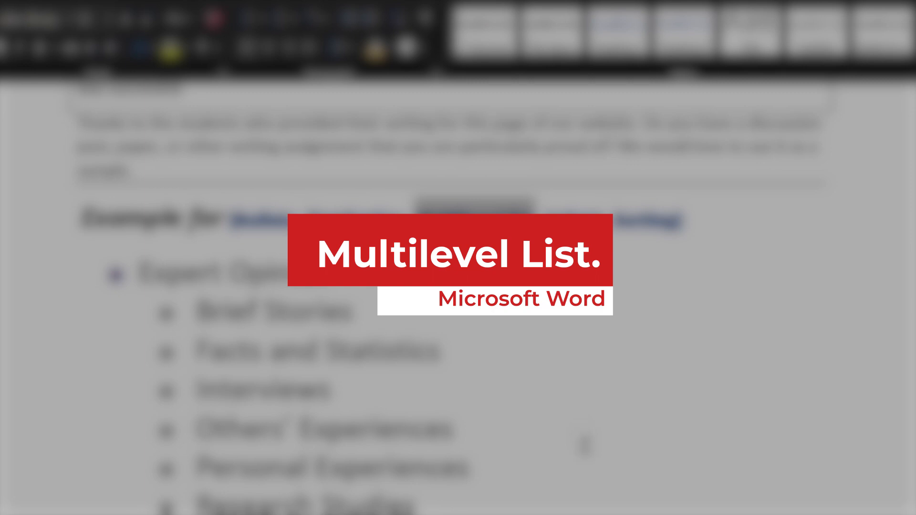
{"action": "scroll", "coordinate": [667, 497], "scroll_direction": "up", "scroll_amount": 3}
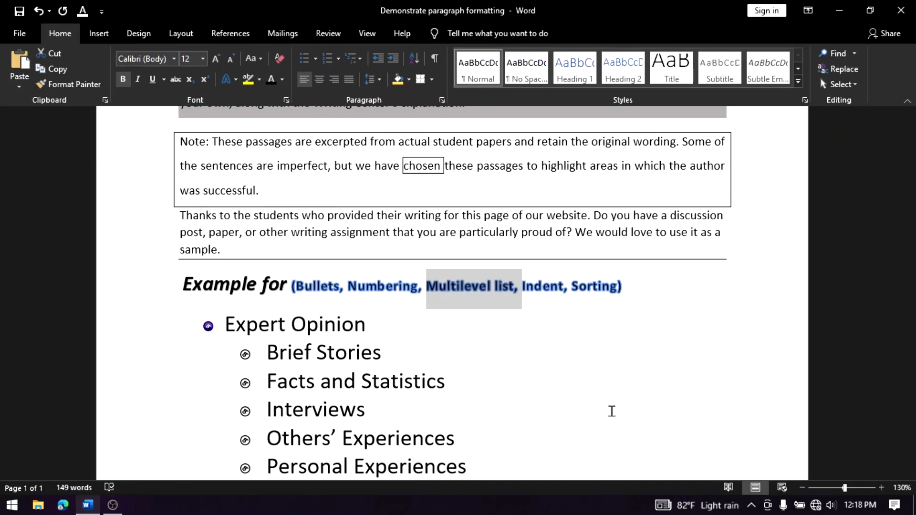
{"action": "scroll", "coordinate": [611, 411], "scroll_direction": "down", "scroll_amount": 1}
{"action": "scroll", "coordinate": [611, 411], "scroll_direction": "up", "scroll_amount": 5}
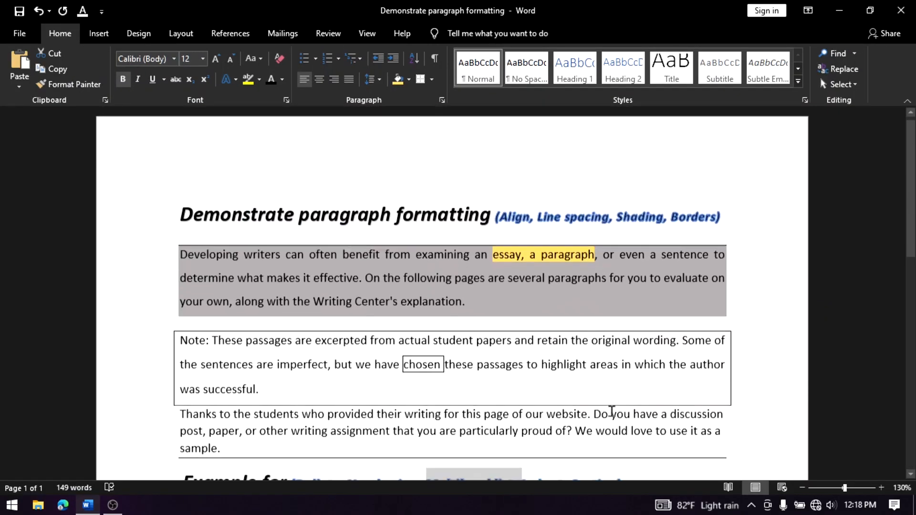
{"action": "scroll", "coordinate": [611, 412], "scroll_direction": "down", "scroll_amount": 10}
{"action": "scroll", "coordinate": [611, 411], "scroll_direction": "up", "scroll_amount": 5}
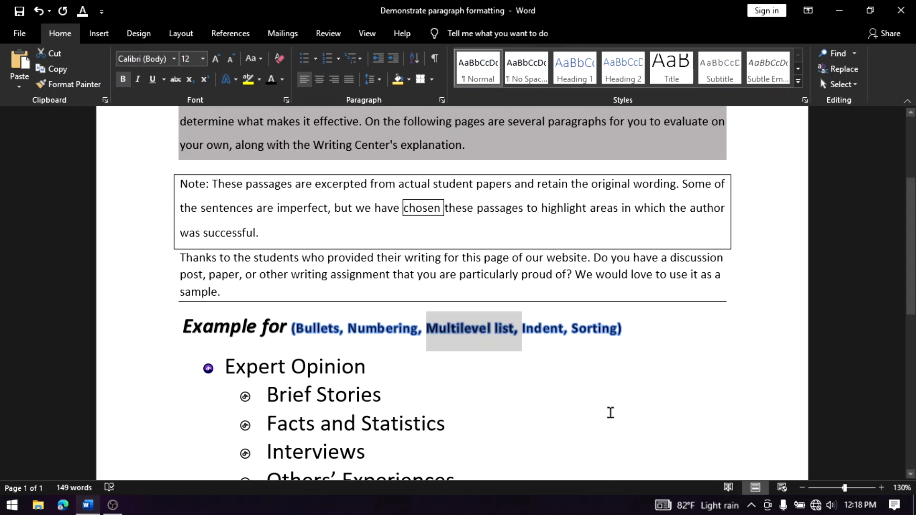
{"action": "scroll", "coordinate": [612, 415], "scroll_direction": "up", "scroll_amount": 3}
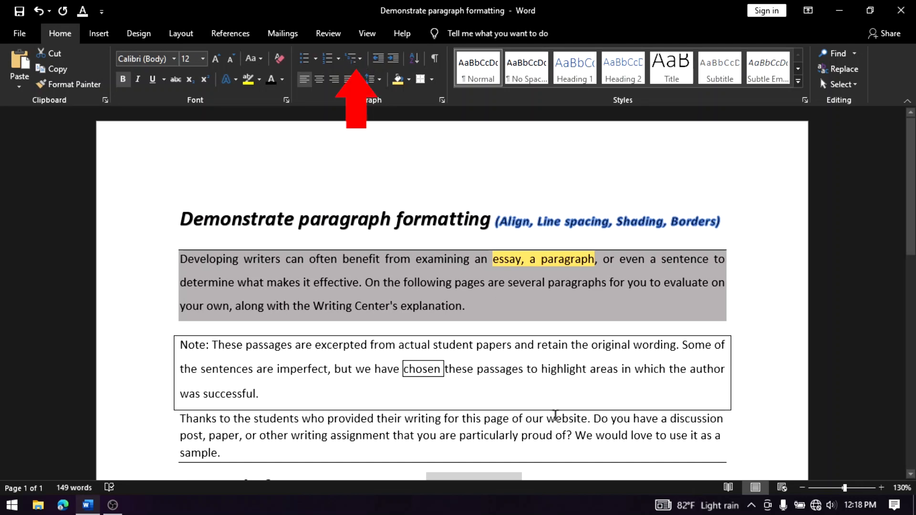
{"action": "scroll", "coordinate": [554, 411], "scroll_direction": "down", "scroll_amount": 4}
{"action": "scroll", "coordinate": [550, 409], "scroll_direction": "up", "scroll_amount": 2}
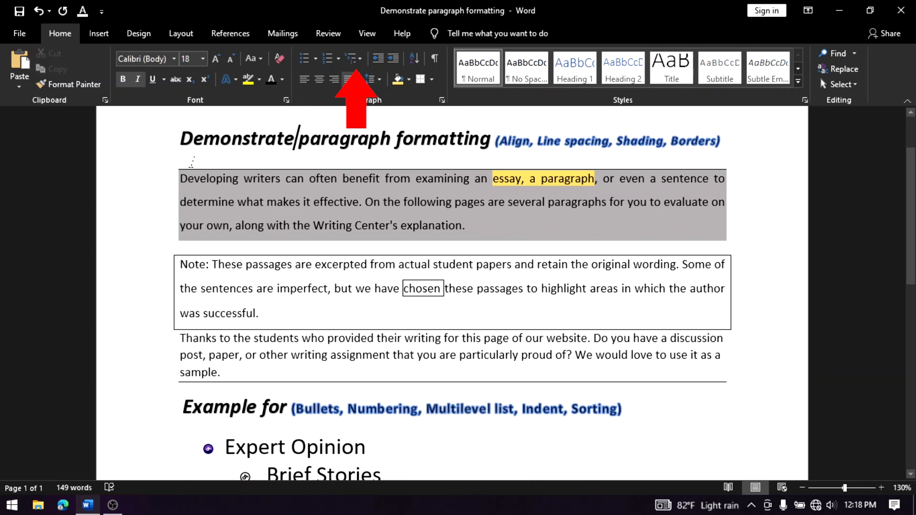
{"action": "left_click_drag", "start_coordinate": [194, 138], "coordinate": [753, 461]}
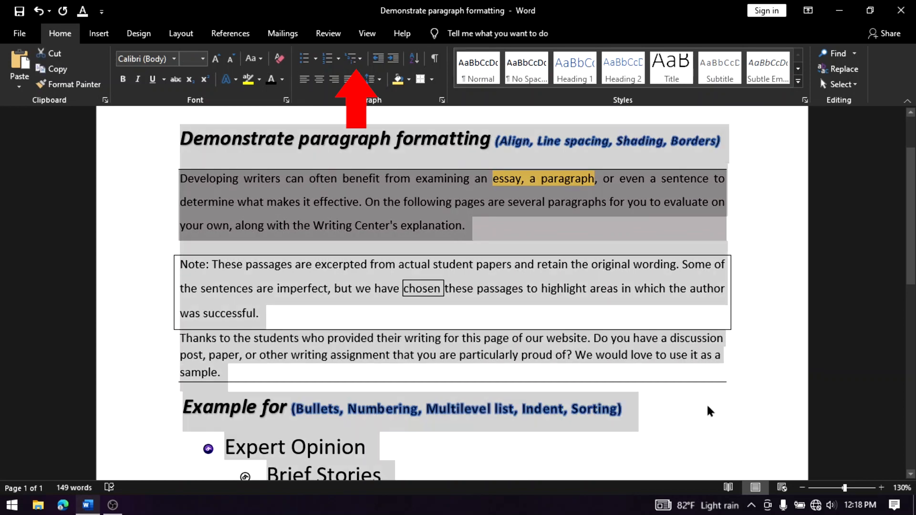
{"action": "scroll", "coordinate": [706, 402], "scroll_direction": "up", "scroll_amount": 2}
{"action": "left_click", "coordinate": [740, 341]}
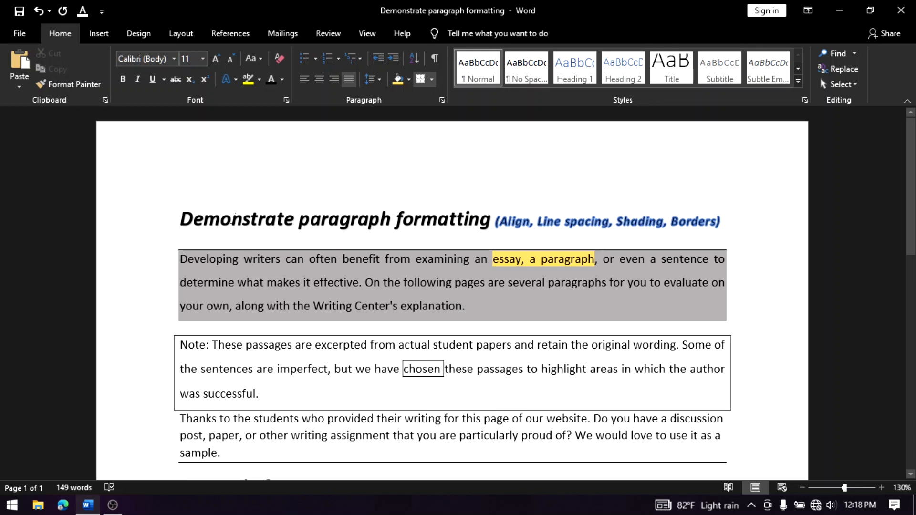
Apply the "I. Heading 1, A. Heading 2, 1. Heading 3" multilevel list to the "Demonstrate paragraph formatting" heading
{"action": "left_click", "coordinate": [234, 217]}
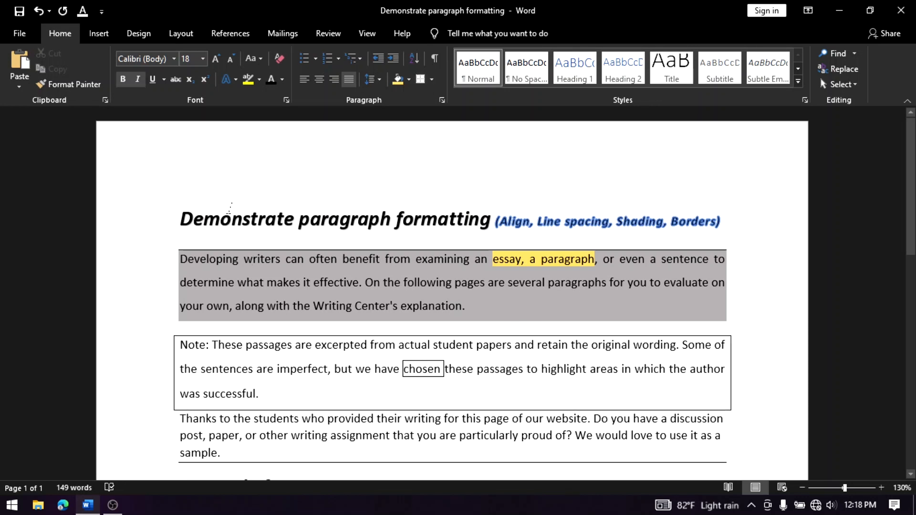
{"action": "key", "text": "Left"}
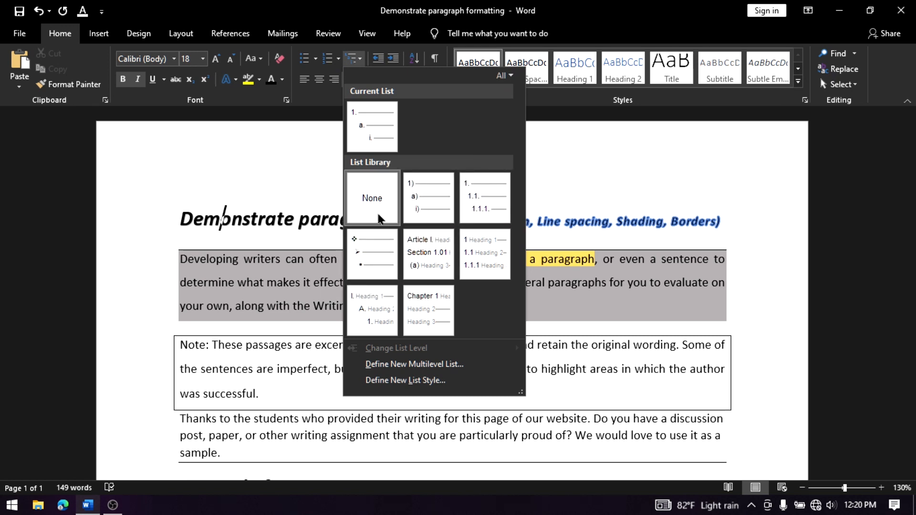
{"action": "mouse_move", "coordinate": [373, 261]}
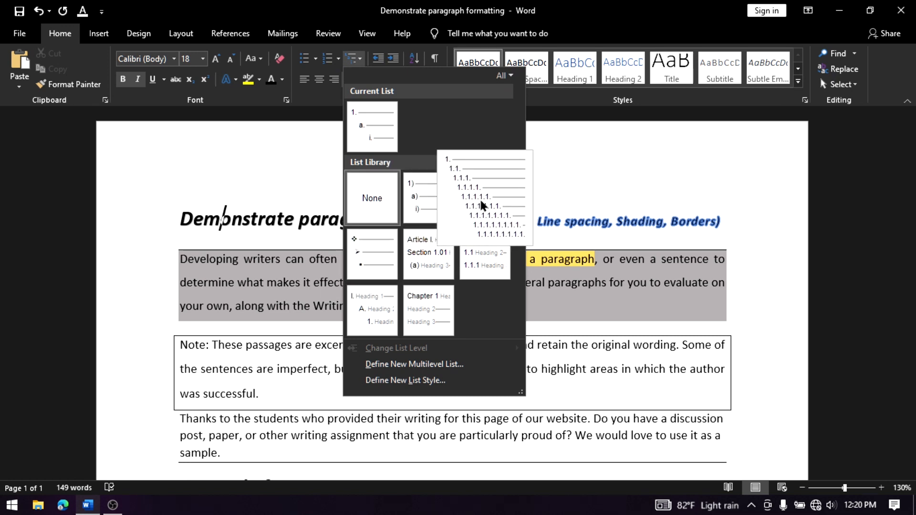
{"action": "mouse_move", "coordinate": [430, 194]}
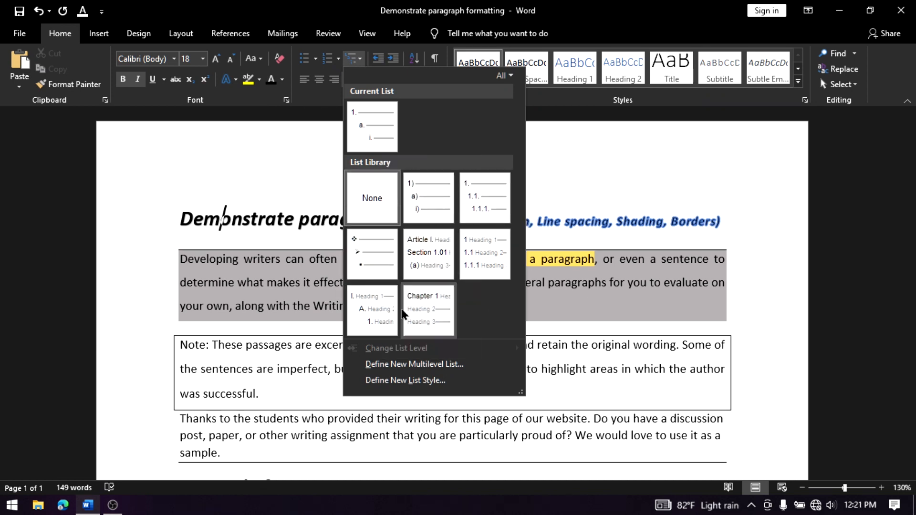
{"action": "mouse_move", "coordinate": [384, 306]}
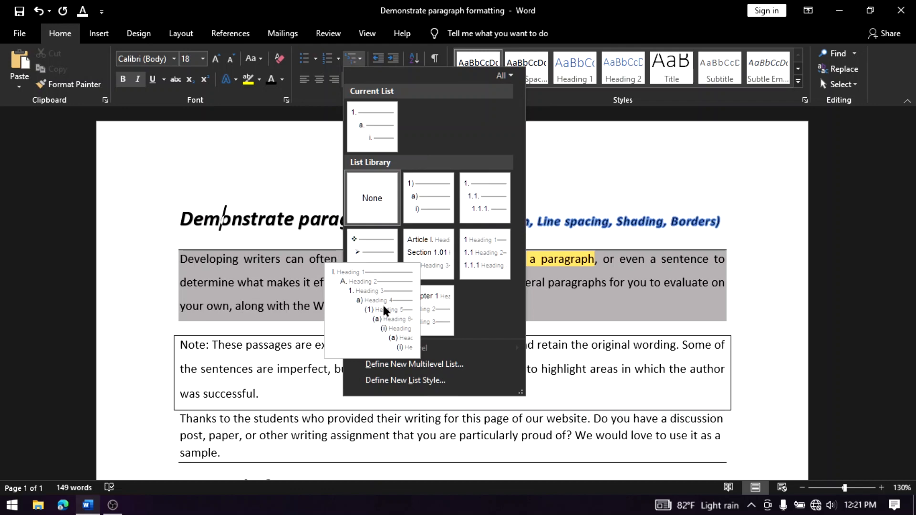
{"action": "left_click", "coordinate": [384, 307]}
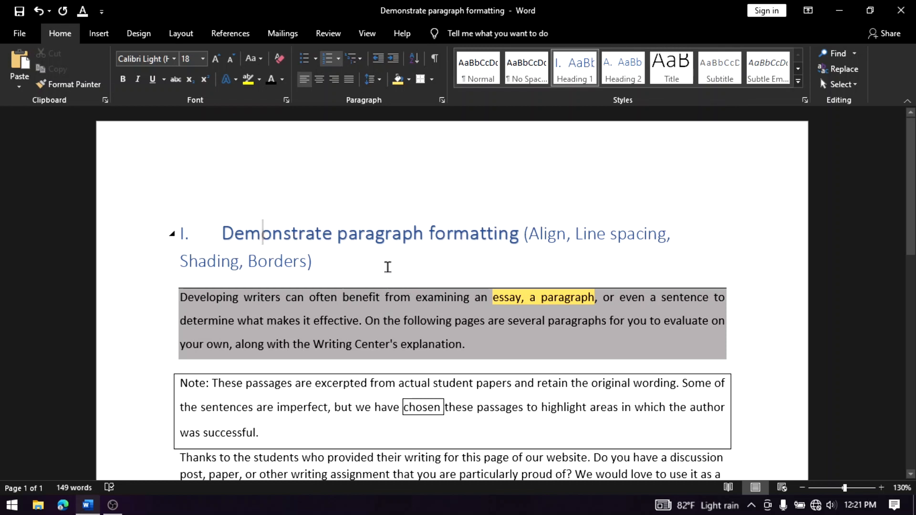
Collapse the content under the "Demonstrate paragraph formatting" heading and expand it again
{"action": "scroll", "coordinate": [388, 265], "scroll_direction": "down", "scroll_amount": 3}
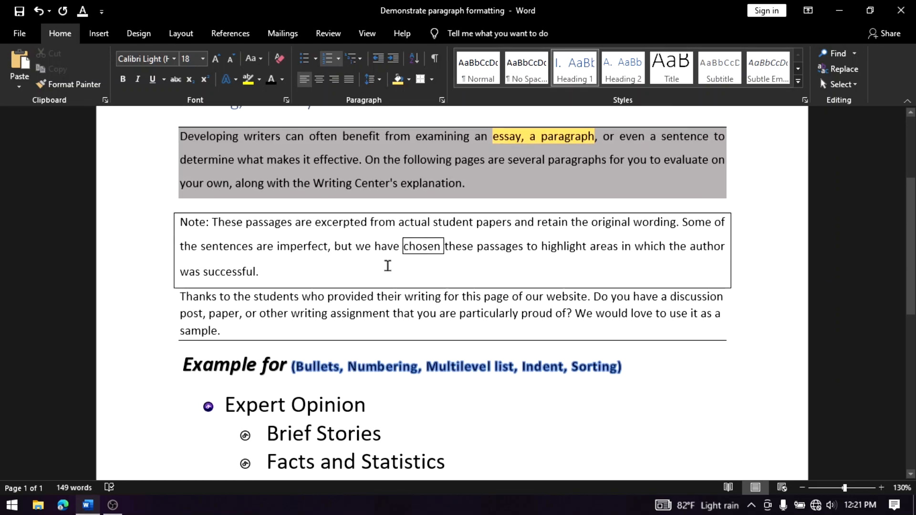
{"action": "scroll", "coordinate": [387, 265], "scroll_direction": "up", "scroll_amount": 2}
{"action": "scroll", "coordinate": [387, 265], "scroll_direction": "down", "scroll_amount": 2}
{"action": "scroll", "coordinate": [387, 265], "scroll_direction": "up", "scroll_amount": 3}
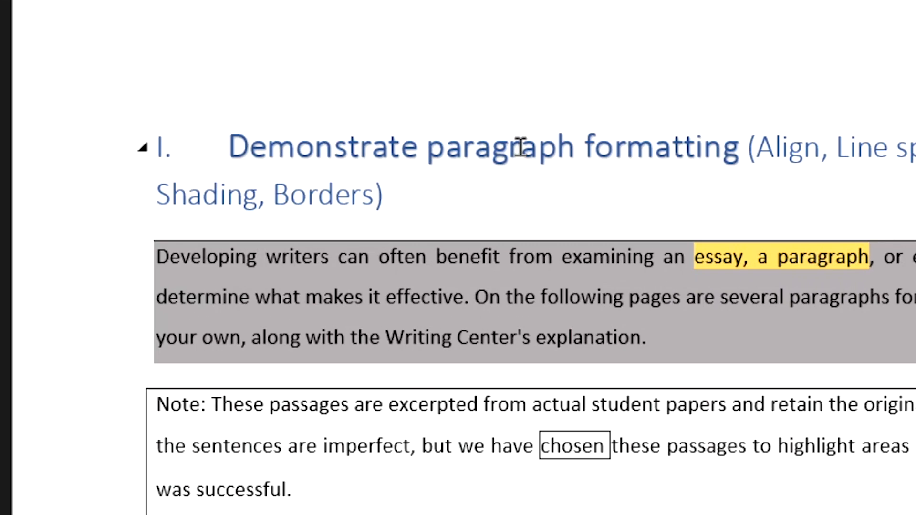
{"action": "left_click", "coordinate": [140, 151]}
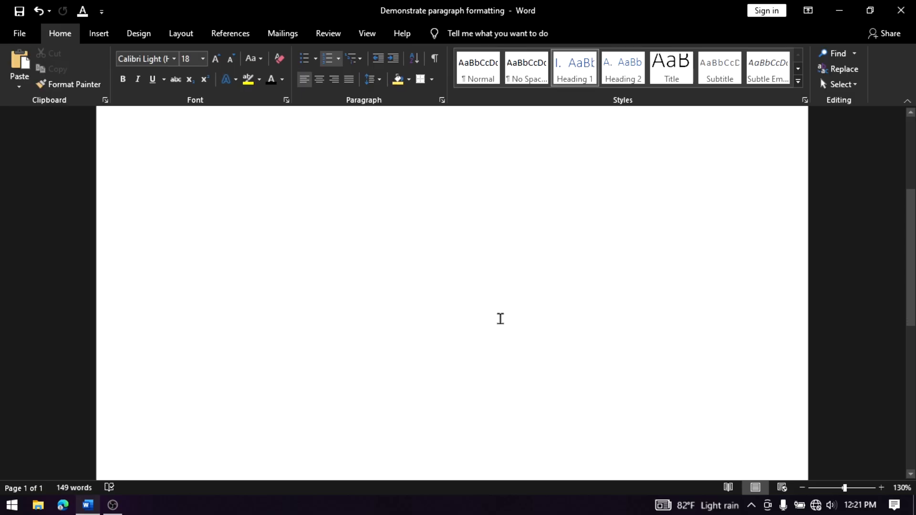
{"action": "scroll", "coordinate": [710, 360], "scroll_direction": "down", "scroll_amount": 10}
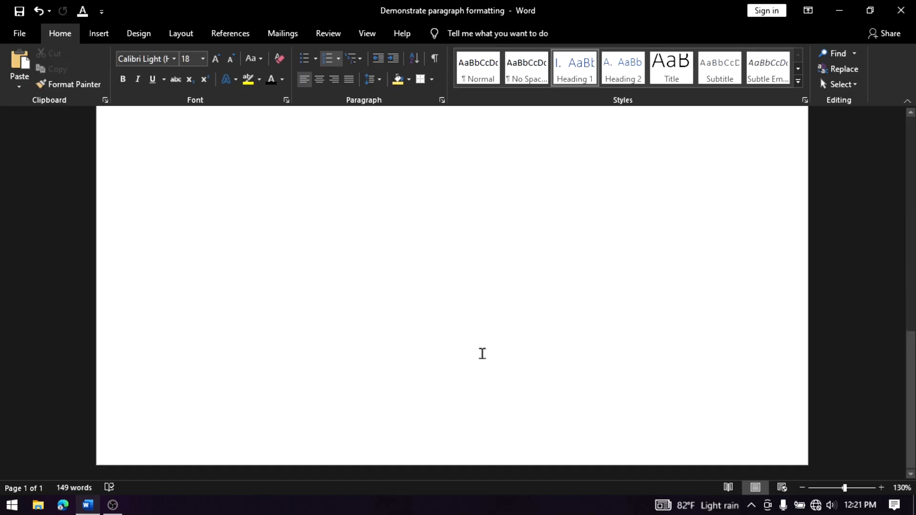
{"action": "scroll", "coordinate": [705, 376], "scroll_direction": "up", "scroll_amount": 10}
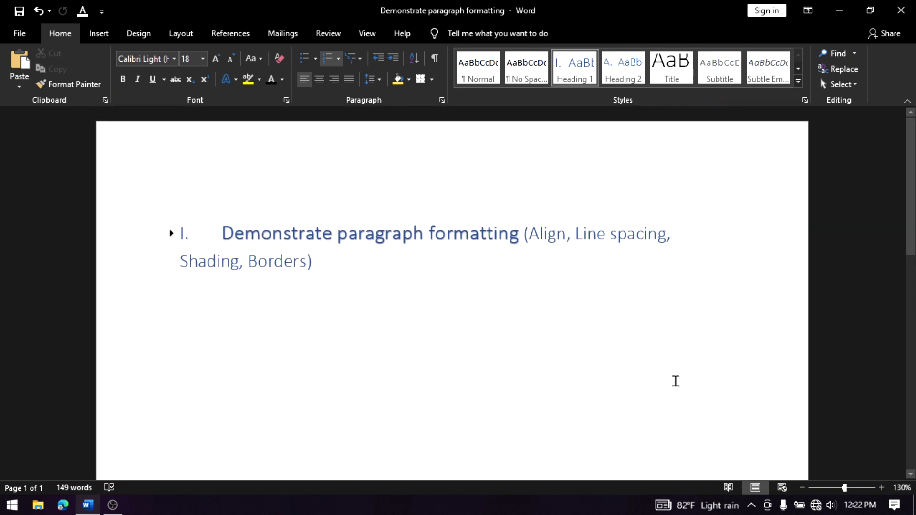
{"action": "left_click", "coordinate": [173, 232]}
{"action": "left_click", "coordinate": [172, 233]}
{"action": "left_click", "coordinate": [173, 233]}
Examine the content that belongs under the numbered heading, from the shaded paragraph down to the "Example for" list
{"action": "scroll", "coordinate": [354, 316], "scroll_direction": "down", "scroll_amount": 5}
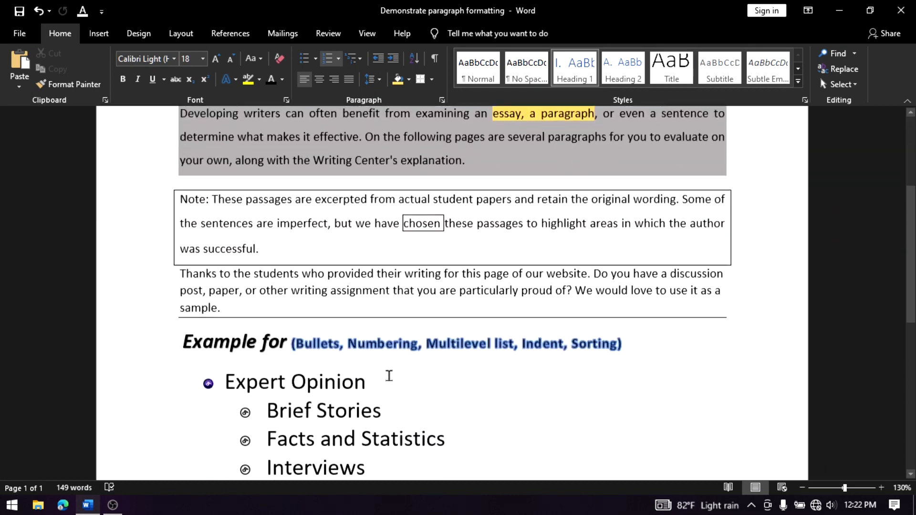
{"action": "scroll", "coordinate": [370, 362], "scroll_direction": "up", "scroll_amount": 4}
{"action": "scroll", "coordinate": [474, 293], "scroll_direction": "down", "scroll_amount": 5}
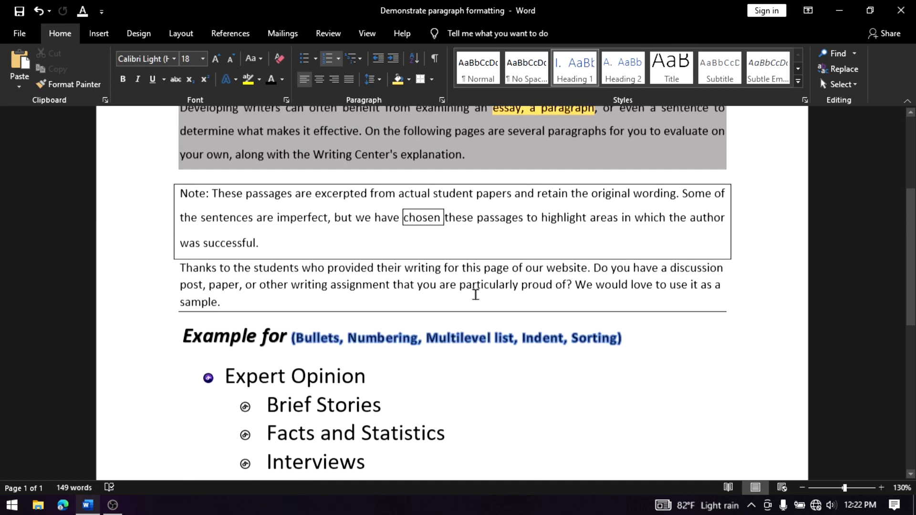
{"action": "scroll", "coordinate": [477, 298], "scroll_direction": "up", "scroll_amount": 3}
{"action": "scroll", "coordinate": [474, 324], "scroll_direction": "up", "scroll_amount": 2}
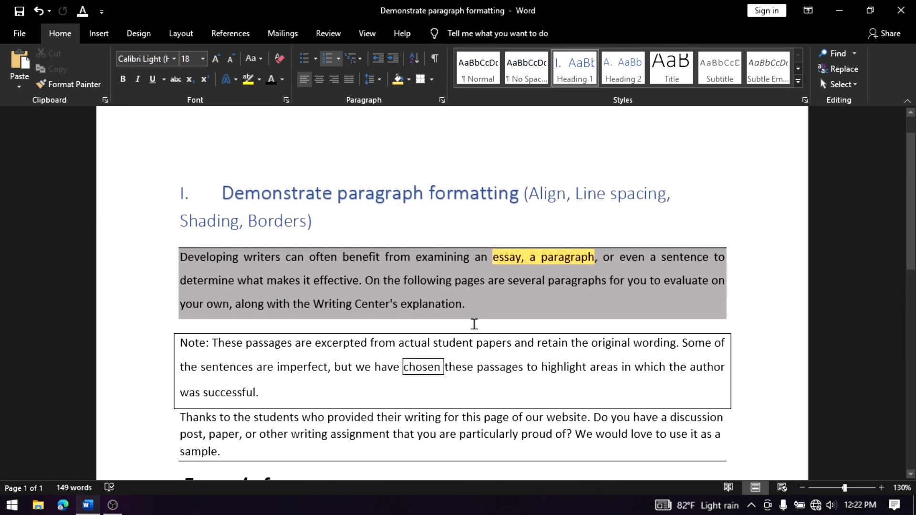
{"action": "scroll", "coordinate": [473, 326], "scroll_direction": "down", "scroll_amount": 3}
{"action": "scroll", "coordinate": [476, 334], "scroll_direction": "up", "scroll_amount": 1}
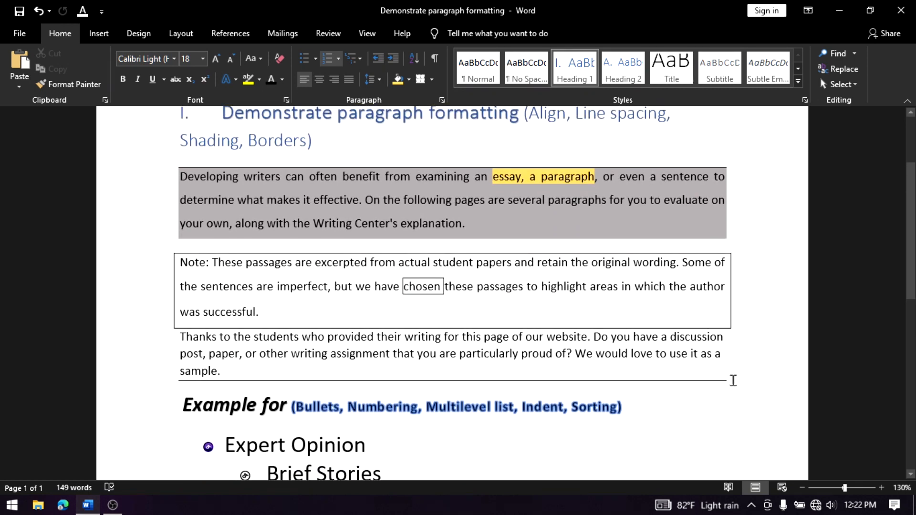
{"action": "mouse_move", "coordinate": [581, 377]}
{"action": "left_mouse_down"}
{"action": "mouse_move", "coordinate": [316, 361]}
{"action": "mouse_move", "coordinate": [184, 247]}
{"action": "mouse_move", "coordinate": [190, 147]}
{"action": "mouse_move", "coordinate": [190, 162]}
{"action": "left_mouse_up"}
{"action": "left_click", "coordinate": [686, 428]}
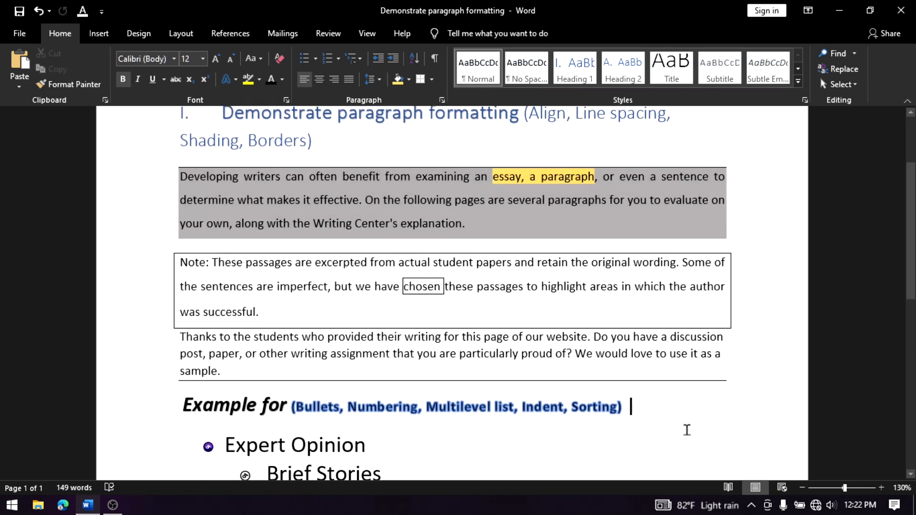
Apply the "I. Heading 1, A. Heading 2, 1. Heading 3" multilevel list to the "Example for" heading
{"action": "scroll", "coordinate": [419, 327], "scroll_direction": "down", "scroll_amount": 3}
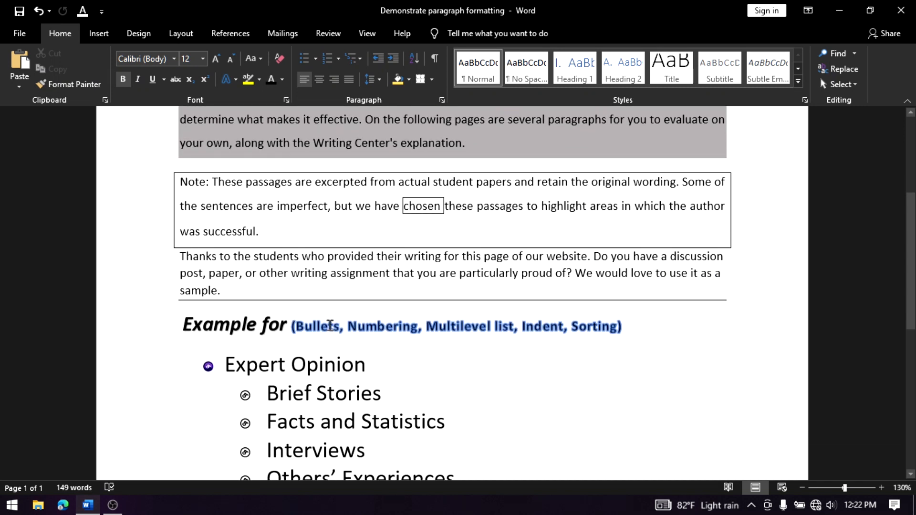
{"action": "left_click", "coordinate": [240, 324]}
{"action": "left_click", "coordinate": [361, 61]}
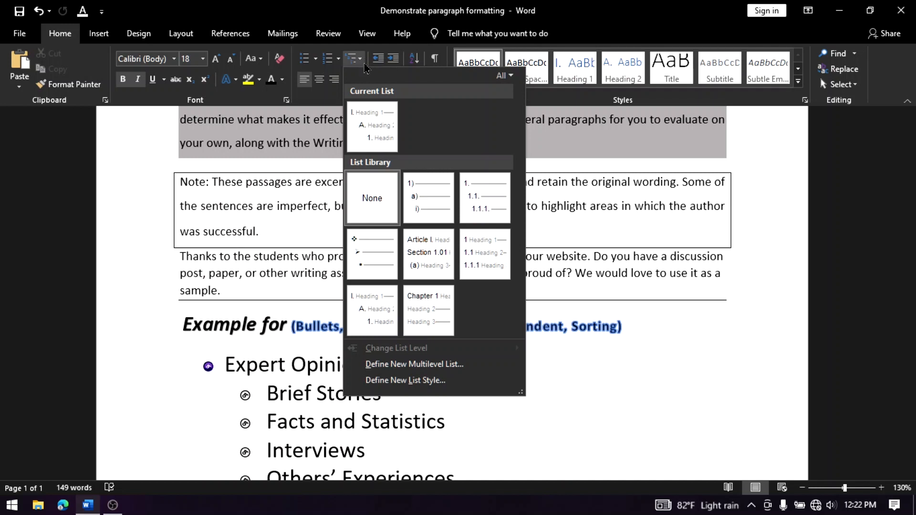
{"action": "left_click", "coordinate": [380, 318]}
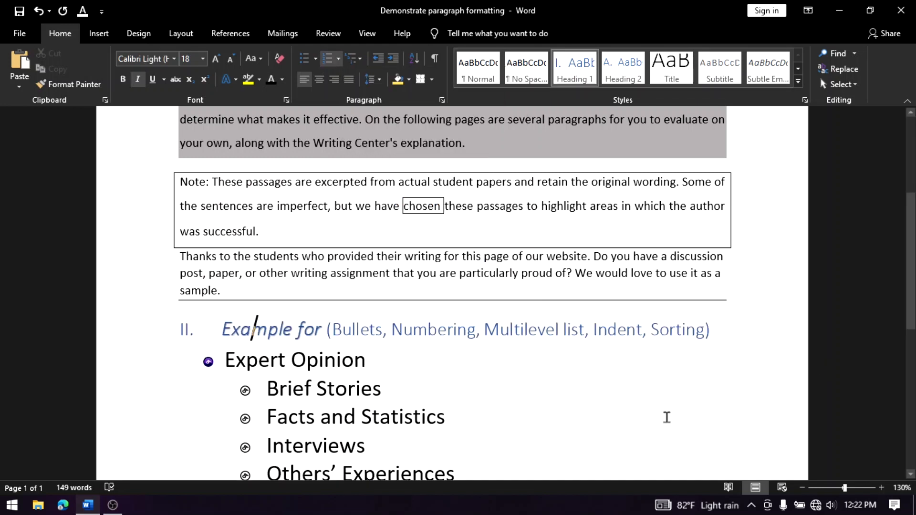
Collapse the content under both the "Example for" heading and the "Demonstrate paragraph formatting" heading
{"action": "scroll", "coordinate": [665, 419], "scroll_direction": "up", "scroll_amount": 3}
{"action": "scroll", "coordinate": [665, 420], "scroll_direction": "down", "scroll_amount": 3}
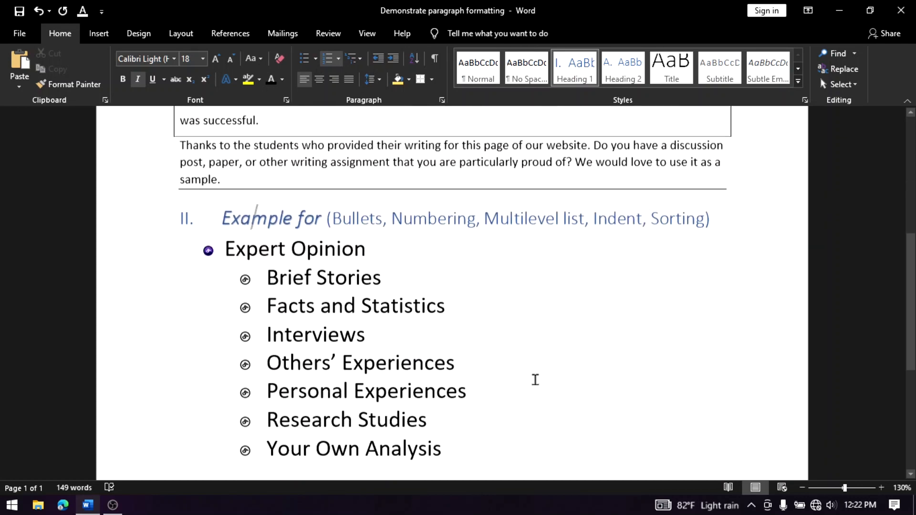
{"action": "scroll", "coordinate": [534, 380], "scroll_direction": "down", "scroll_amount": 3}
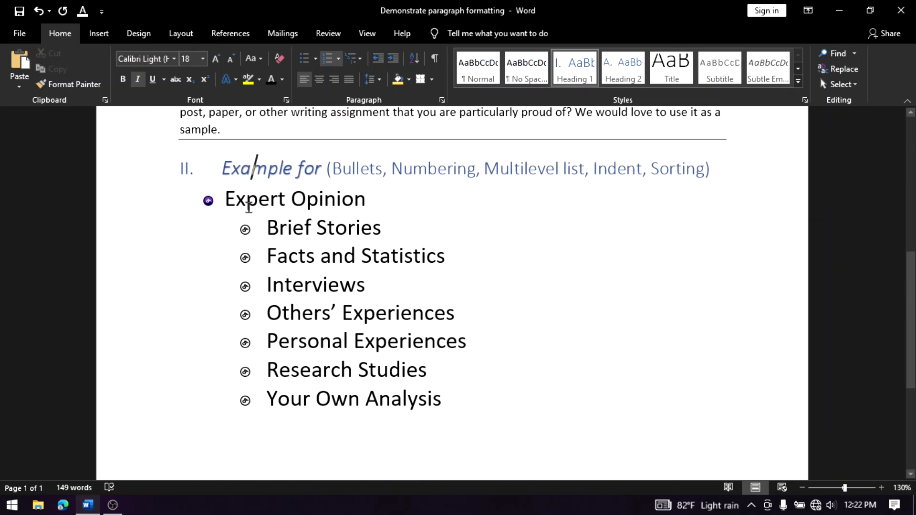
{"action": "left_click", "coordinate": [171, 170]}
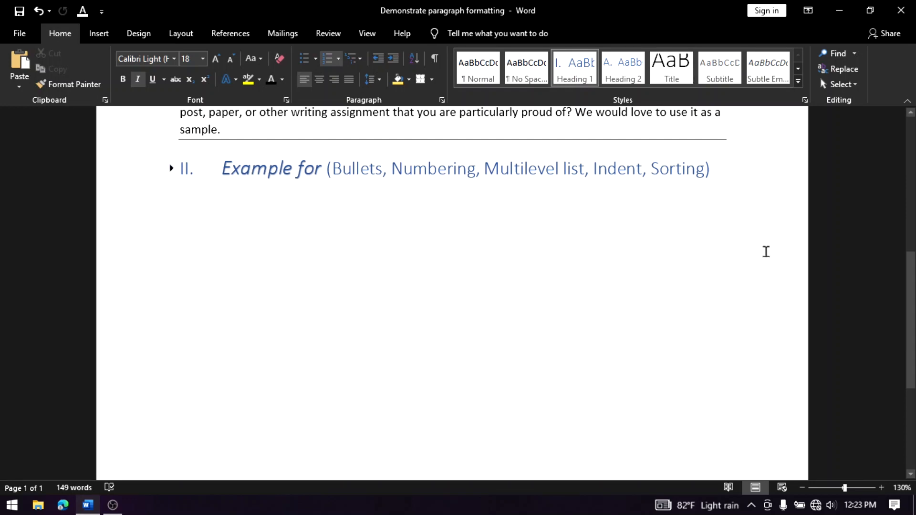
{"action": "scroll", "coordinate": [662, 367], "scroll_direction": "up", "scroll_amount": 8}
{"action": "left_click", "coordinate": [171, 233]}
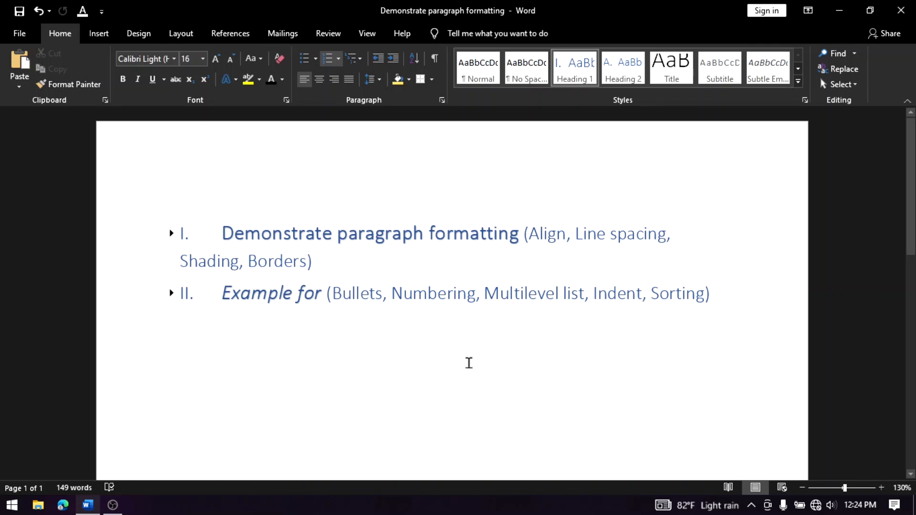
Expand the content under the "Demonstrate paragraph formatting" heading, look through it, and collapse it again
{"action": "key", "text": "Delete"}
{"action": "scroll", "coordinate": [469, 363], "scroll_direction": "down", "scroll_amount": 3}
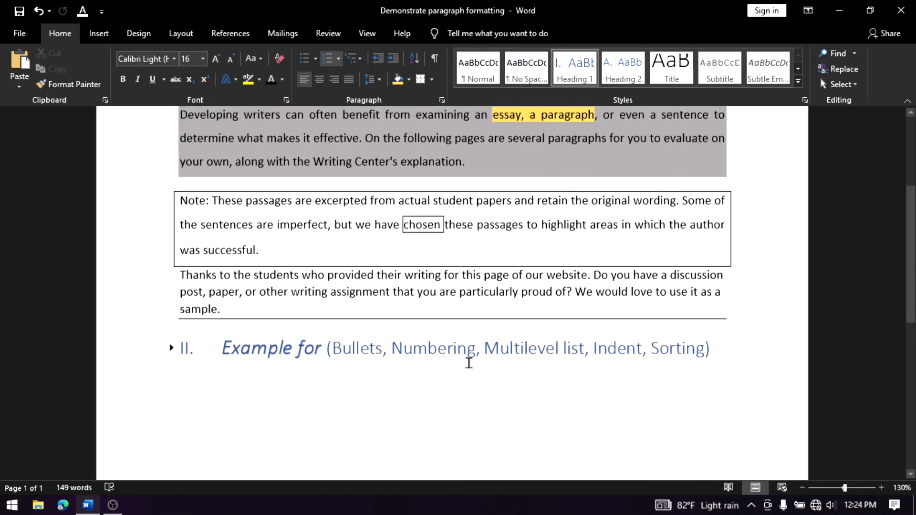
{"action": "scroll", "coordinate": [469, 363], "scroll_direction": "up", "scroll_amount": 2}
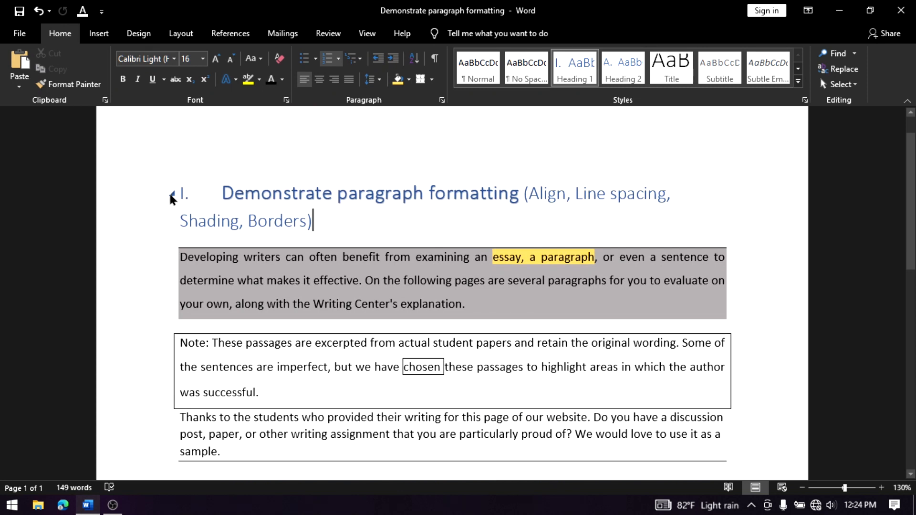
{"action": "left_click", "coordinate": [171, 194]}
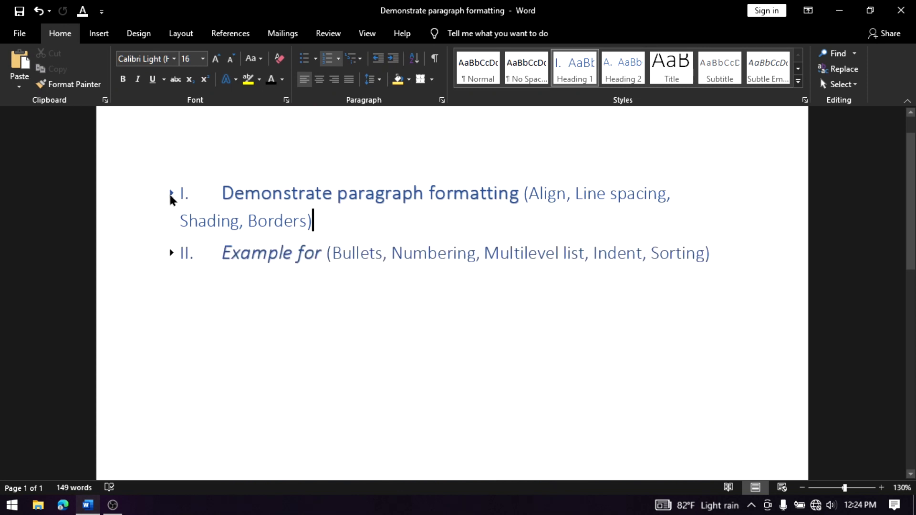
{"action": "left_click", "coordinate": [171, 194]}
{"action": "left_click", "coordinate": [171, 194]}
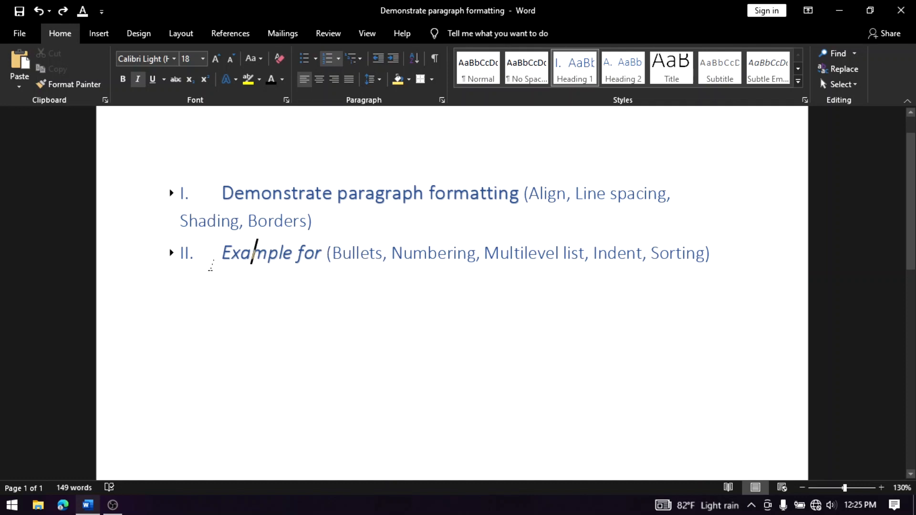
Remove the Roman numbering from both headings and make the entire "Demonstrate paragraph formatting" heading bold and italic
{"action": "left_click", "coordinate": [219, 193]}
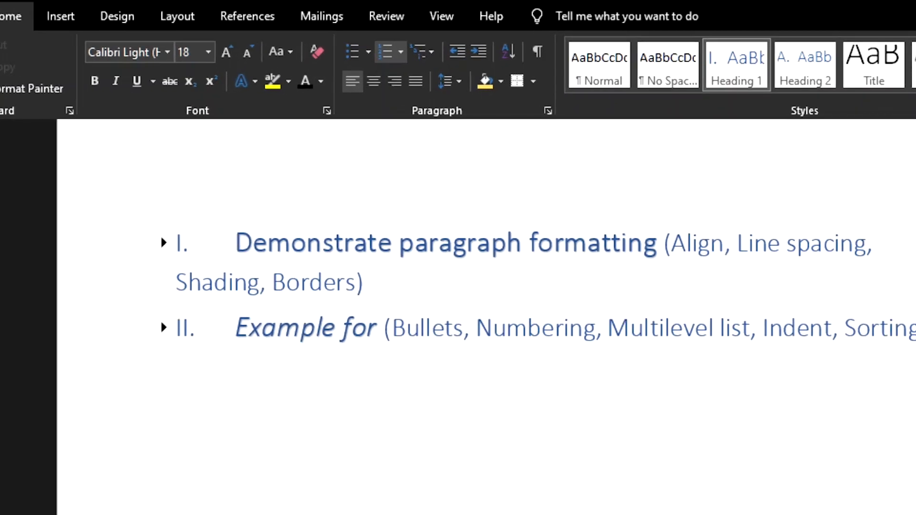
{"action": "key", "text": "BackSpace"}
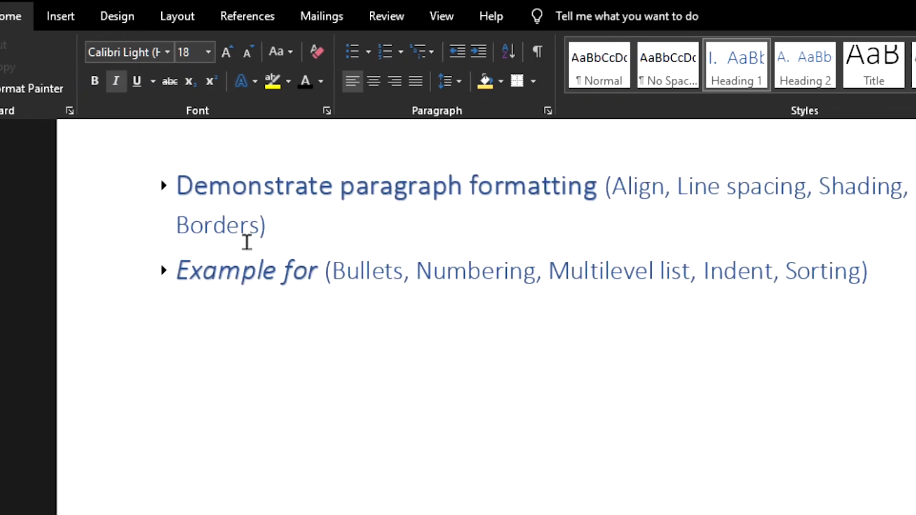
{"action": "left_click_drag", "start_coordinate": [177, 180], "coordinate": [663, 213]}
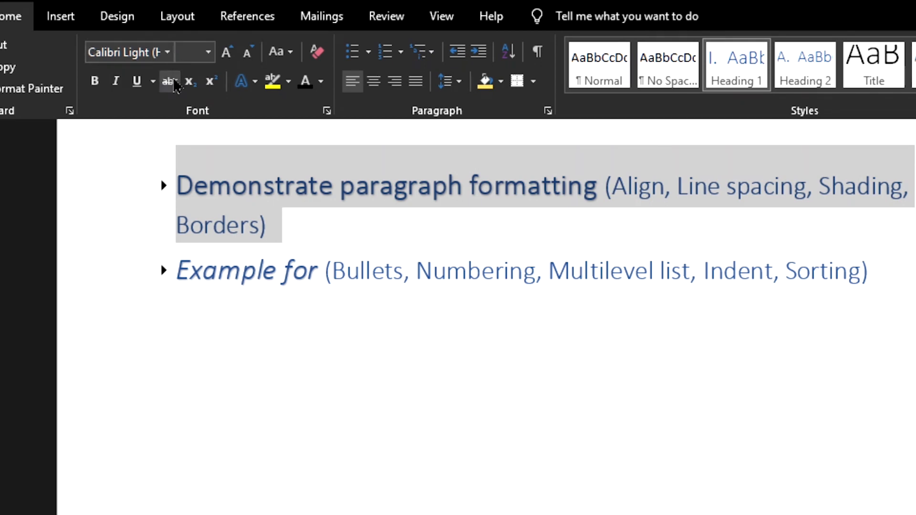
{"action": "left_click", "coordinate": [94, 86]}
{"action": "left_click", "coordinate": [116, 82]}
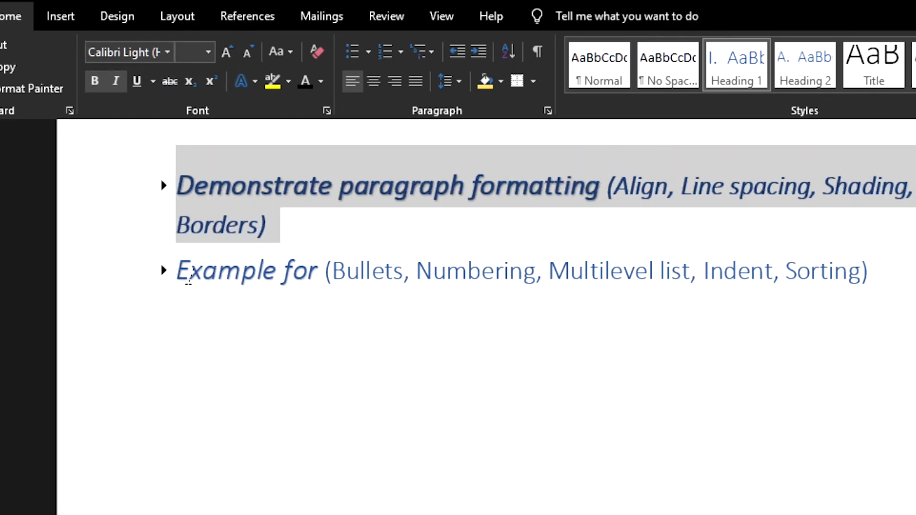
Make the whole "Example for" heading line bold and take off its italics
{"action": "left_click_drag", "start_coordinate": [188, 279], "coordinate": [883, 284]}
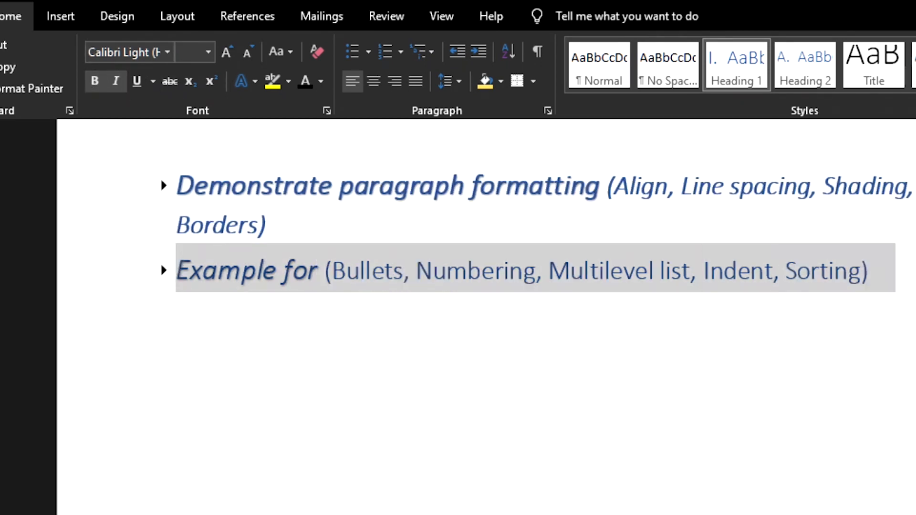
{"action": "left_click", "coordinate": [95, 82]}
{"action": "left_click", "coordinate": [115, 83]}
Apply the black shadowed text effect and bold to the words "Demonstrate paragraph formatting"
{"action": "scroll", "coordinate": [189, 272], "scroll_direction": "up", "scroll_amount": 2}
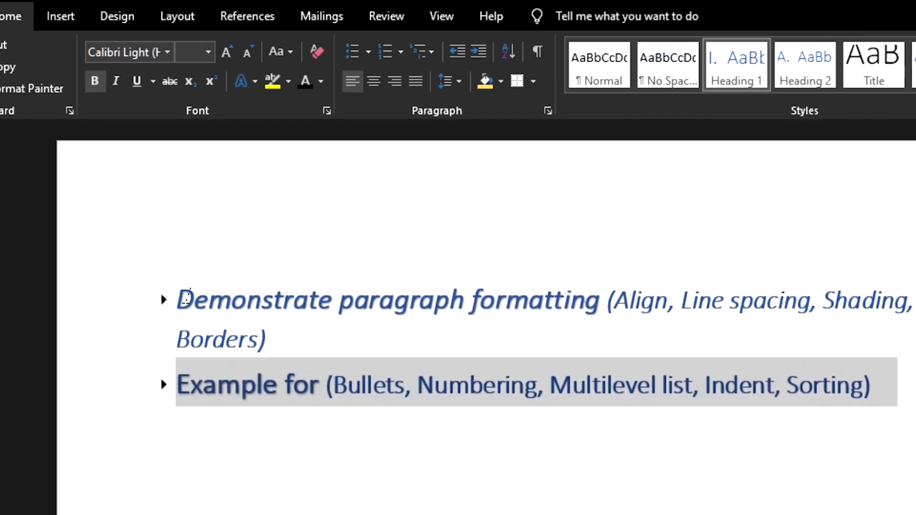
{"action": "left_click_drag", "start_coordinate": [186, 298], "coordinate": [602, 311]}
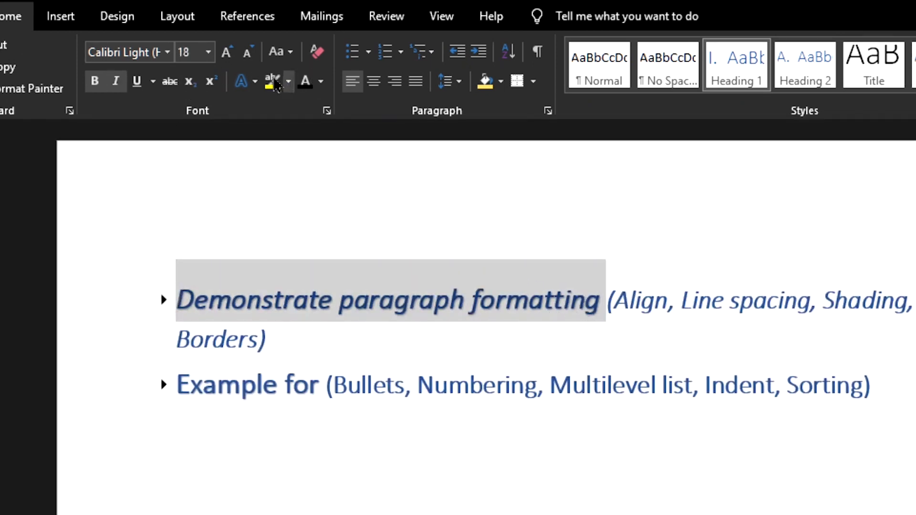
{"action": "left_click", "coordinate": [245, 82]}
{"action": "left_click", "coordinate": [257, 121]}
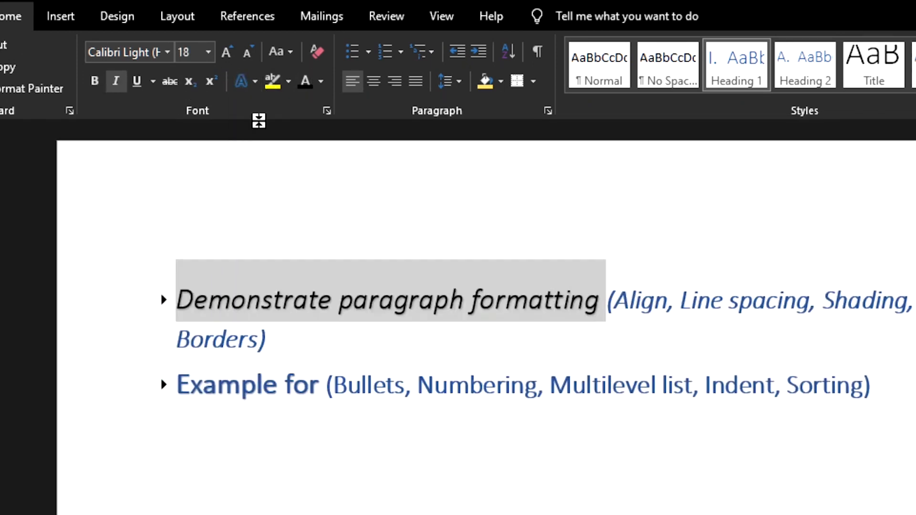
{"action": "left_click", "coordinate": [95, 82]}
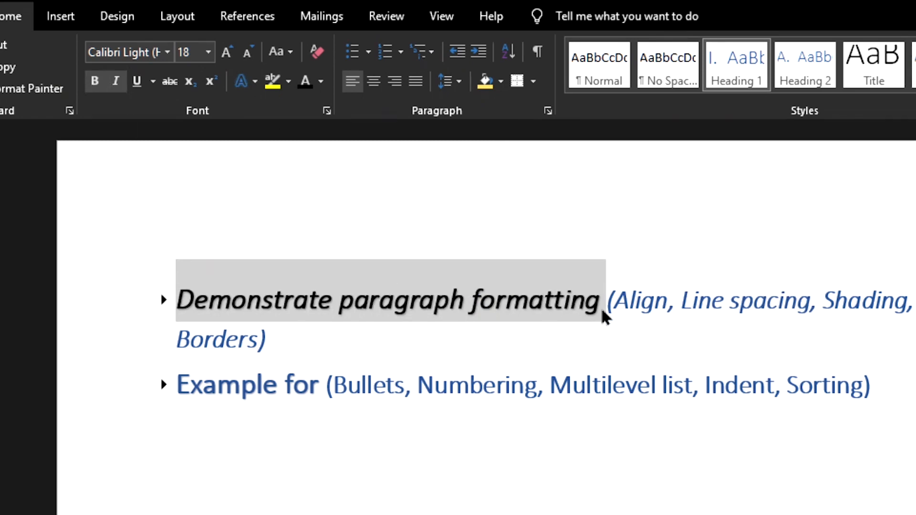
Apply the blue outlined text effect to "(Align, Line spacing, Shading, Borders)" in the first heading
{"action": "left_click_drag", "start_coordinate": [607, 299], "coordinate": [830, 356]}
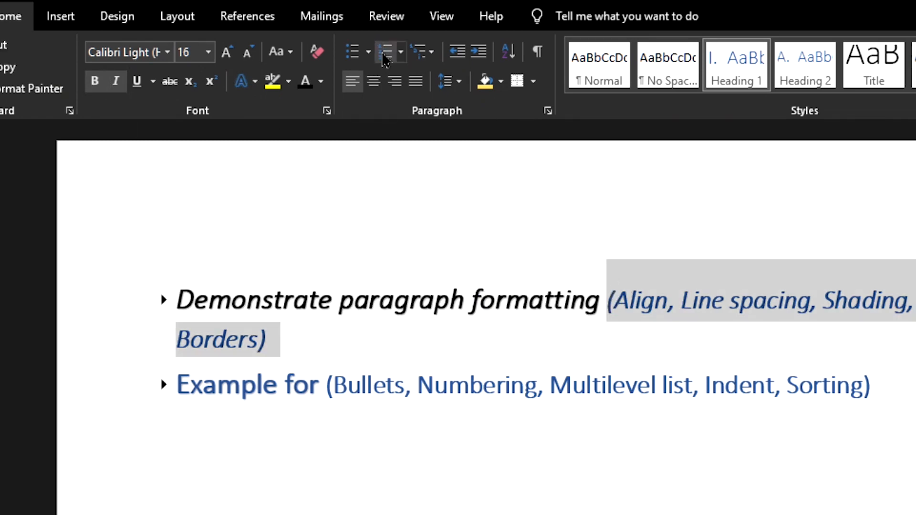
{"action": "left_click", "coordinate": [243, 81]}
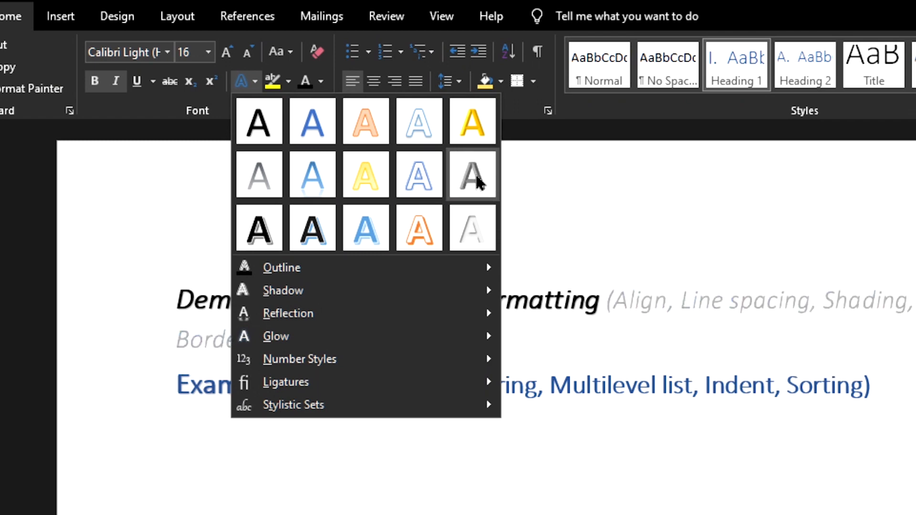
{"action": "left_click", "coordinate": [403, 174]}
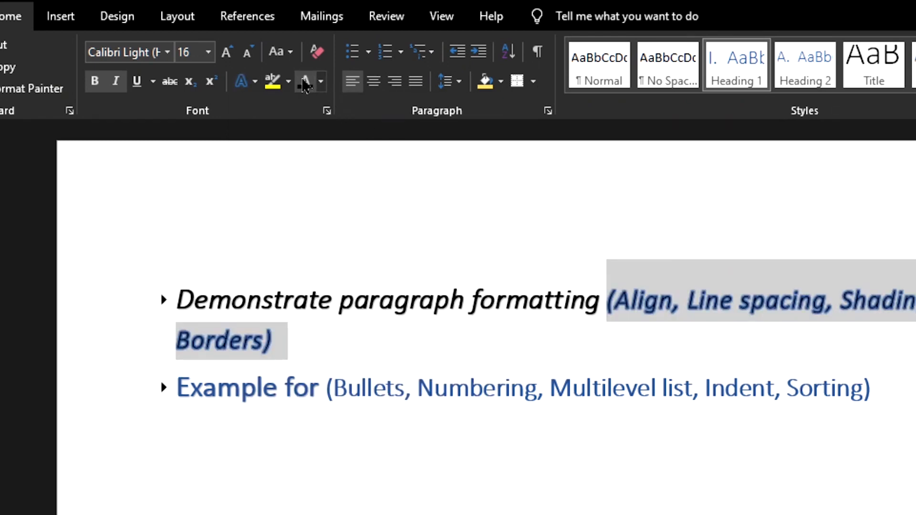
Give the words "Example for" the black shadowed text effect and make them bold and italic
{"action": "left_click_drag", "start_coordinate": [179, 382], "coordinate": [316, 409]}
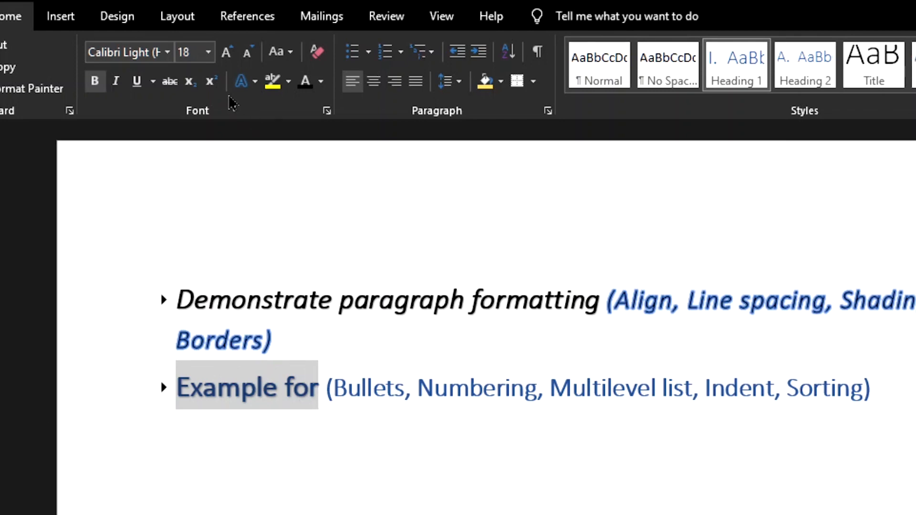
{"action": "left_click", "coordinate": [254, 81]}
{"action": "left_click", "coordinate": [258, 122]}
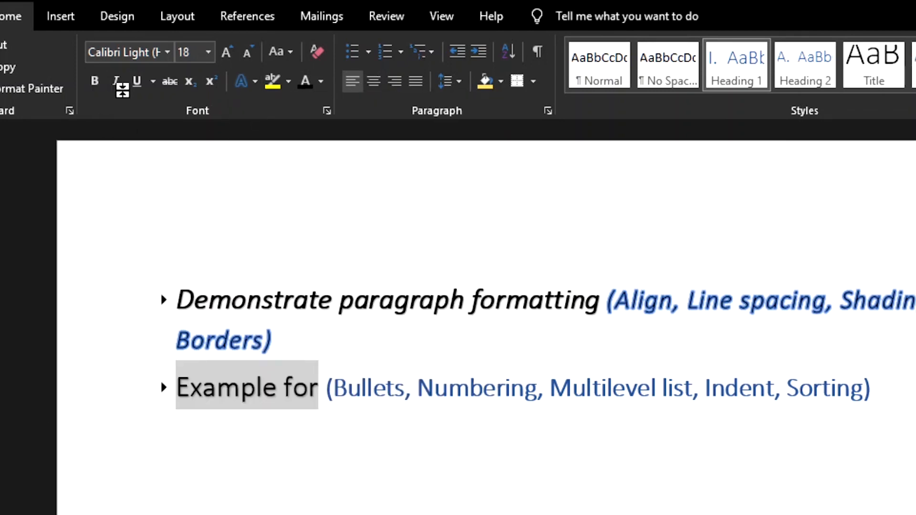
{"action": "left_click", "coordinate": [117, 82]}
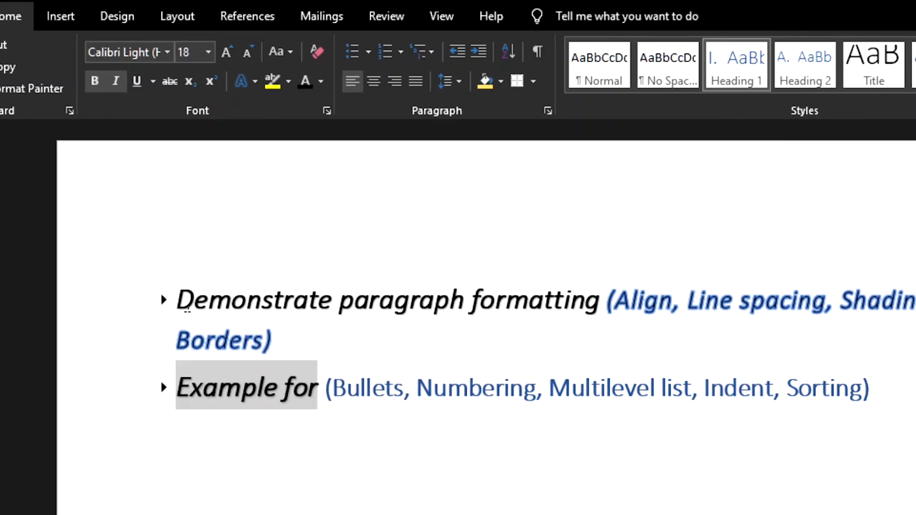
{"action": "left_click_drag", "start_coordinate": [186, 310], "coordinate": [585, 328]}
Apply the blue outlined text effect to "Bullets, Numbering, Multilevel list, Indent, Sorting)" in the second heading
{"action": "left_click", "coordinate": [468, 384]}
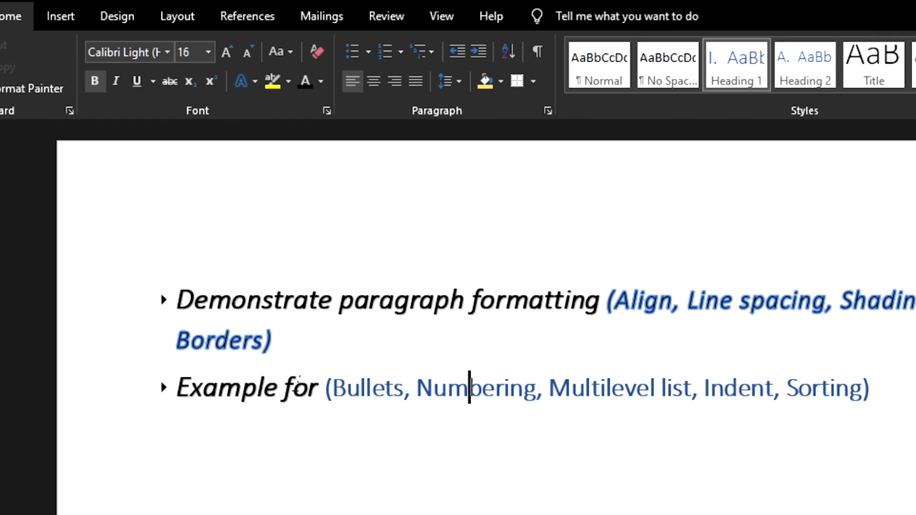
{"action": "left_click", "coordinate": [334, 388]}
{"action": "key", "text": "shift+End"}
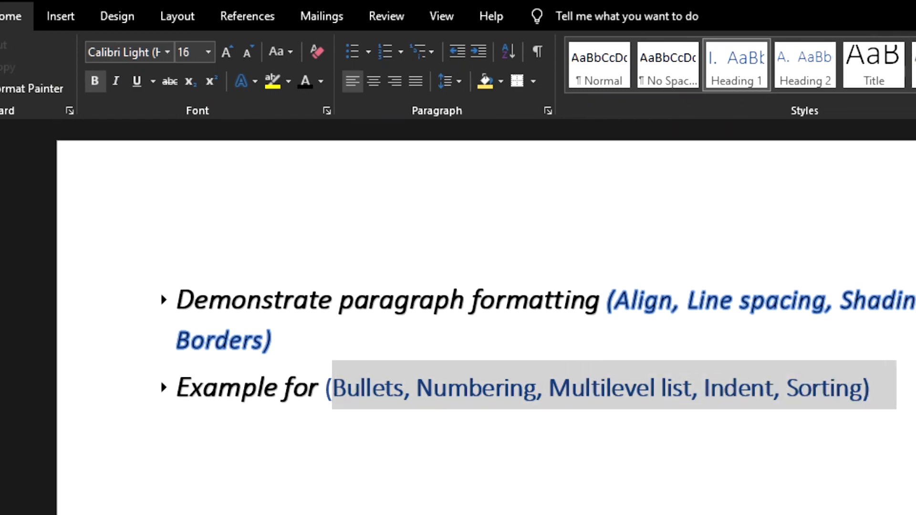
{"action": "left_click", "coordinate": [255, 83]}
{"action": "left_click", "coordinate": [414, 126]}
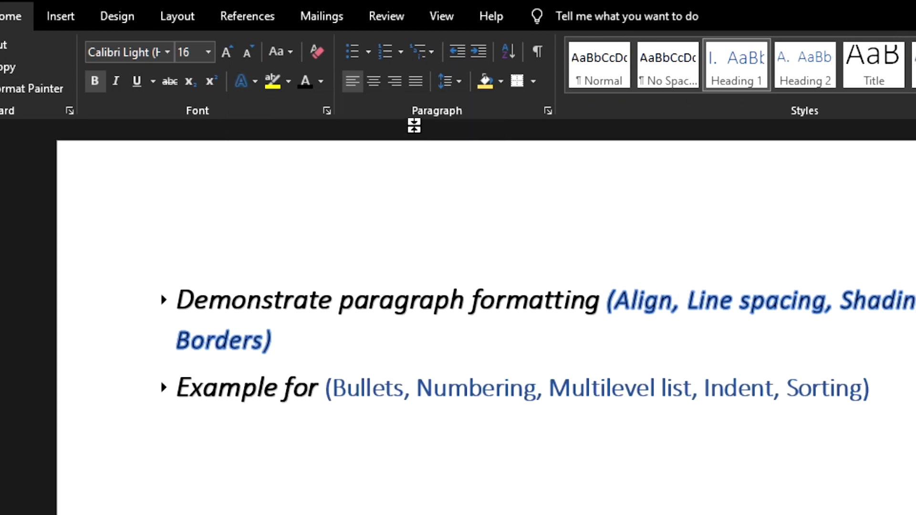
{"action": "left_click", "coordinate": [254, 83]}
{"action": "left_click", "coordinate": [432, 181]}
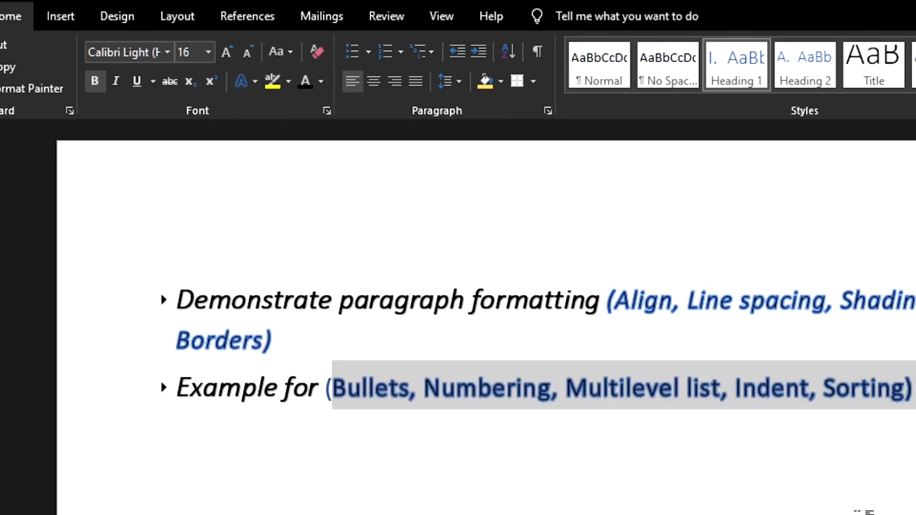
Set the font size to 14 for the "Bullets, Numbering" text and to 12 for the "(Align, Line spacing, Shading, Borders)" text
{"action": "left_click", "coordinate": [208, 52]}
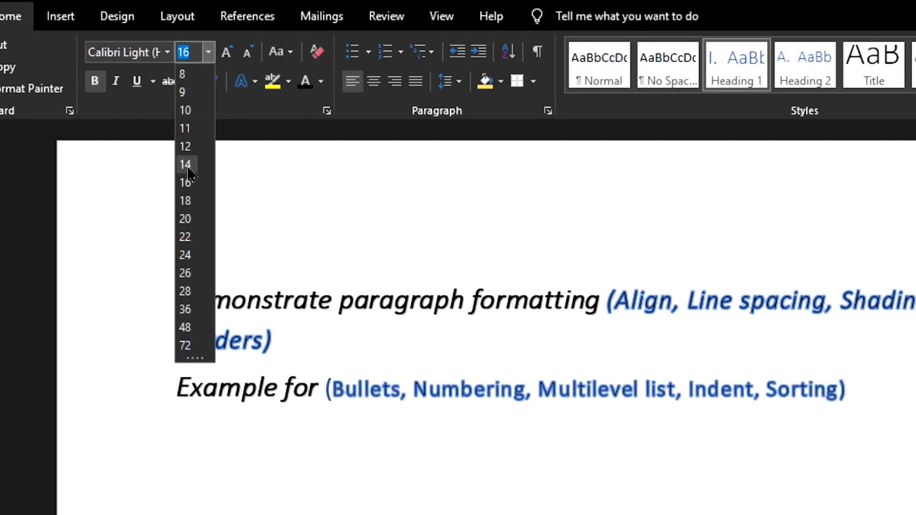
{"action": "left_click", "coordinate": [185, 146]}
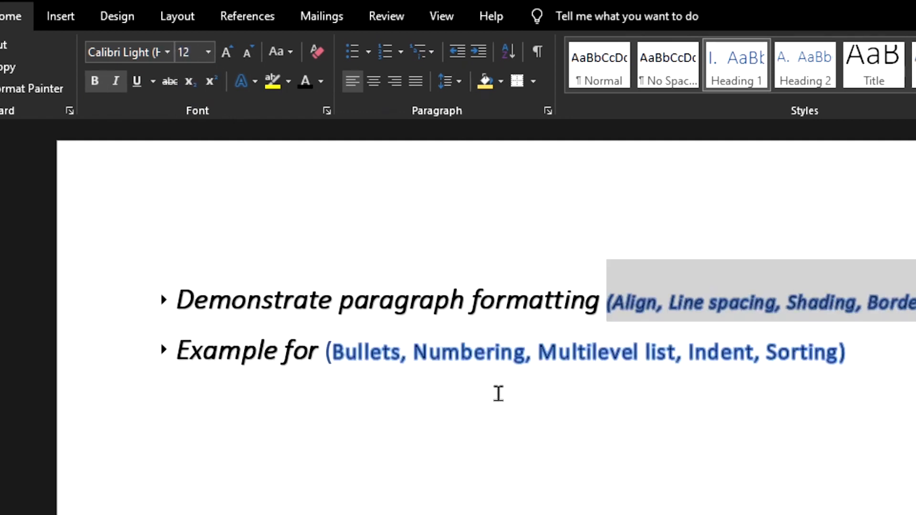
{"action": "left_click", "coordinate": [497, 392]}
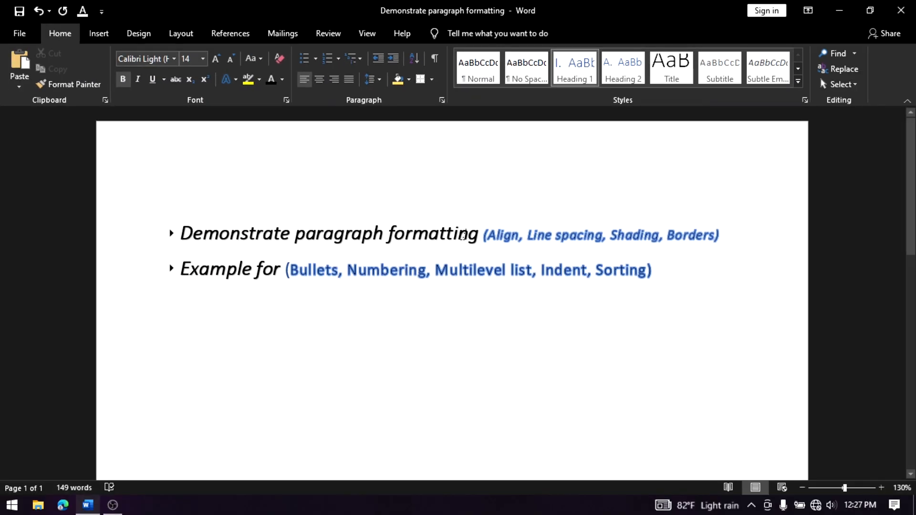